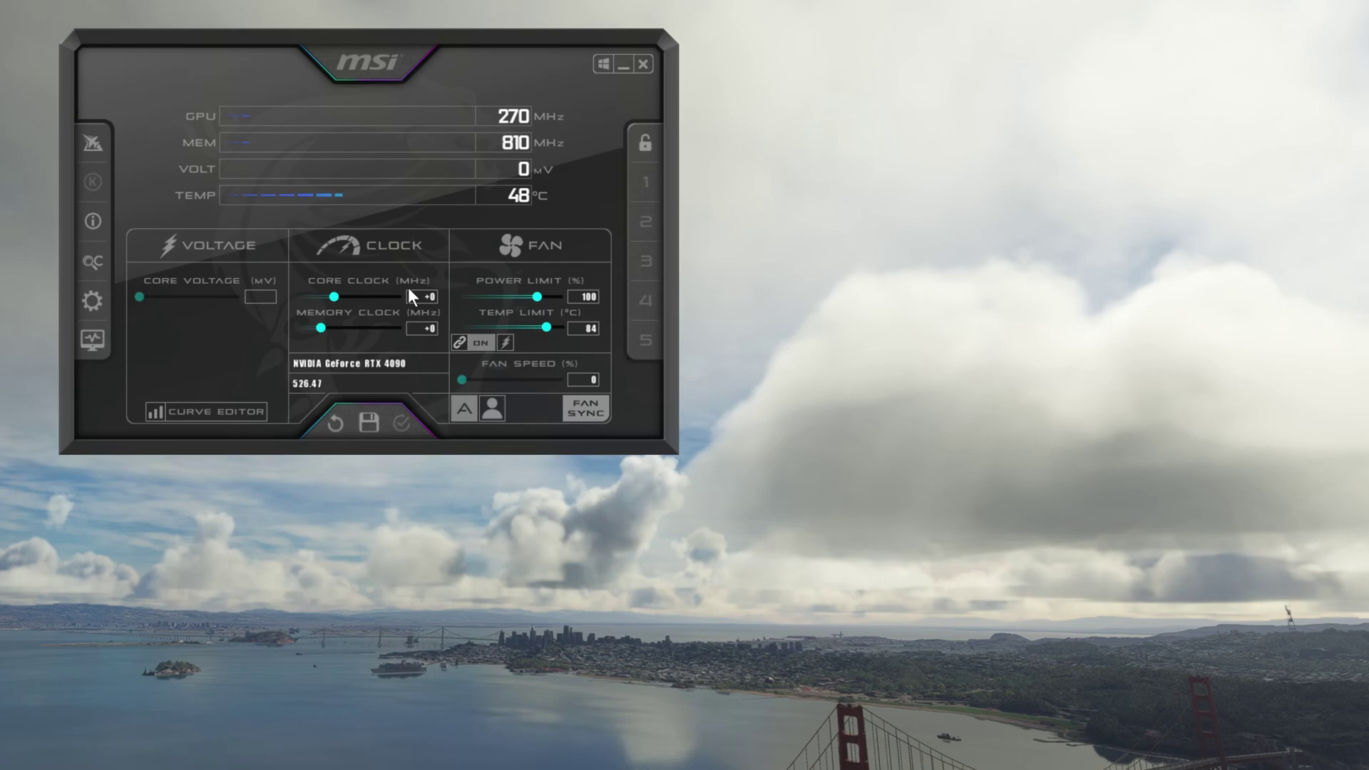
Detach the hardware monitor graphs into their own window and drag it down.
{"action": "mouse_move", "coordinate": [423, 294]}
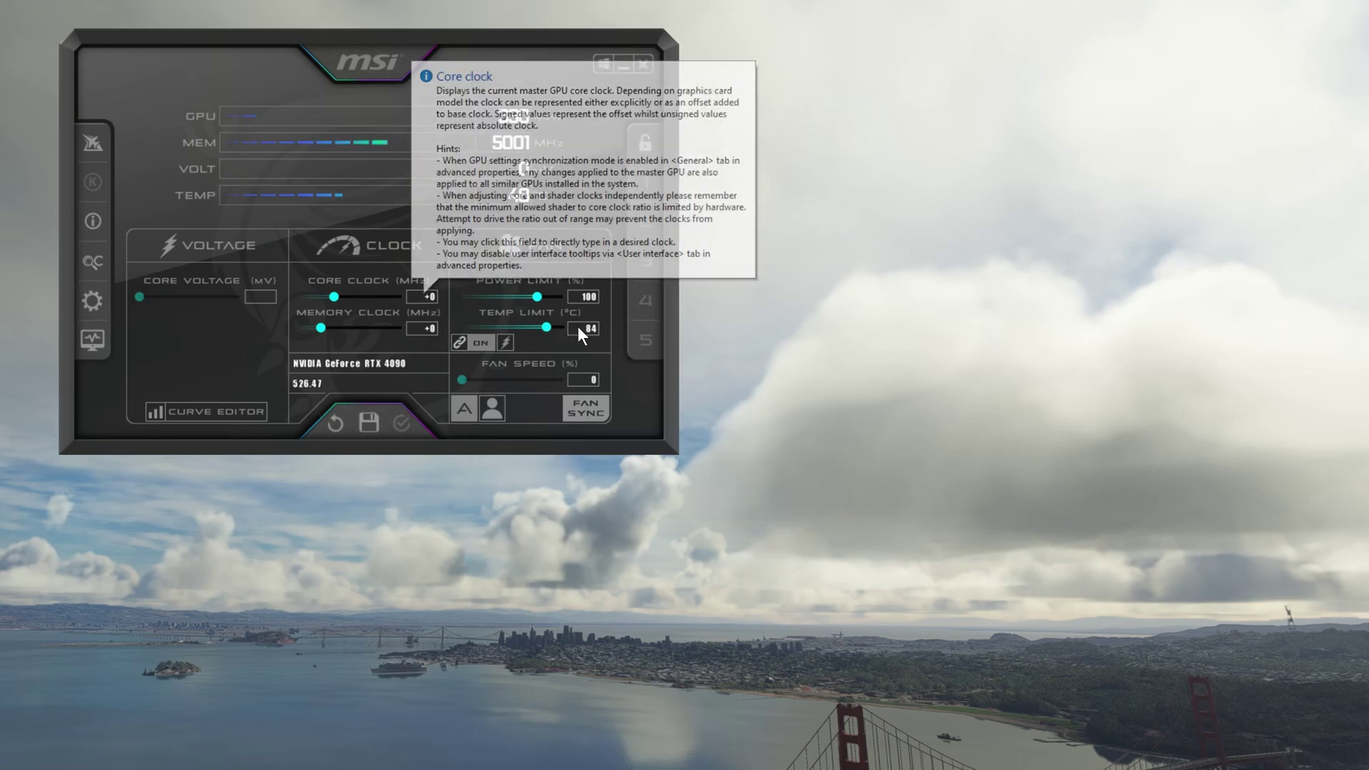
{"action": "mouse_move", "coordinate": [586, 332]}
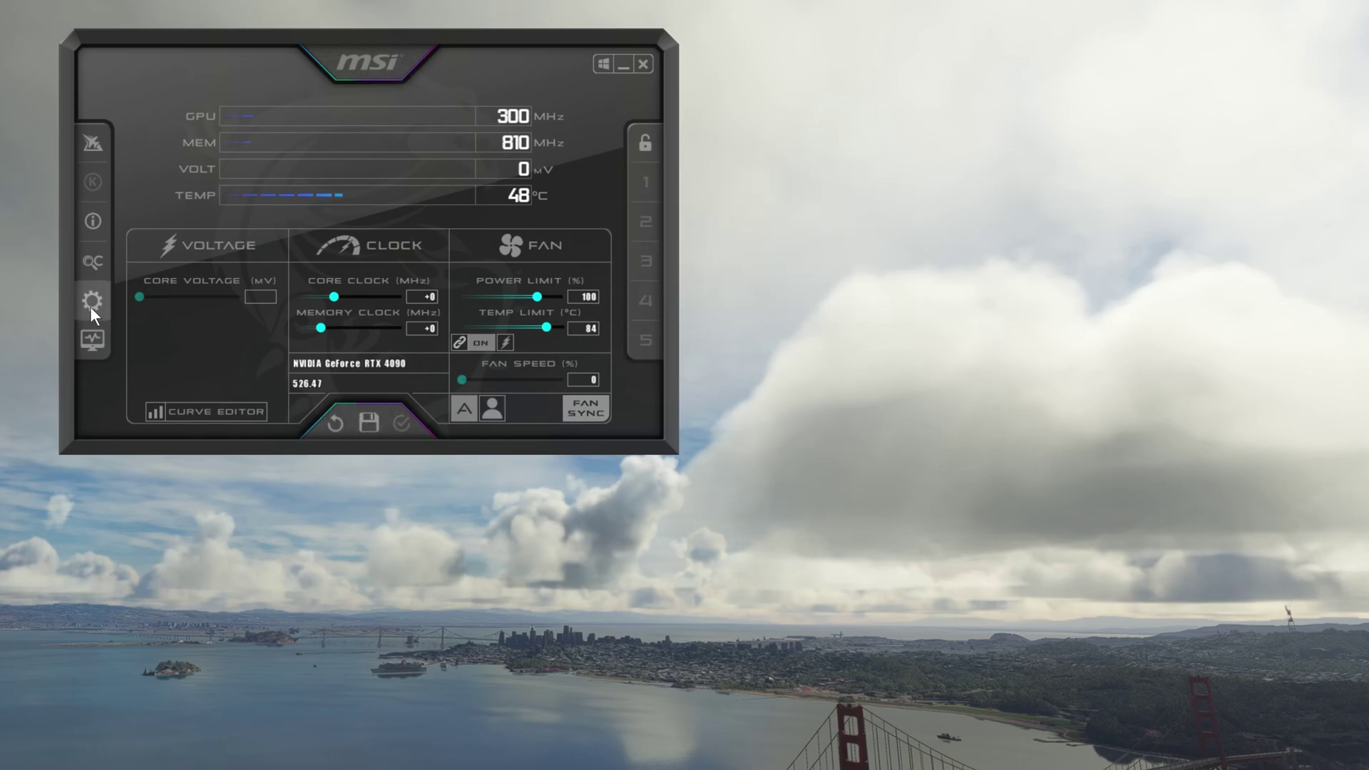
{"action": "left_click", "coordinate": [91, 338]}
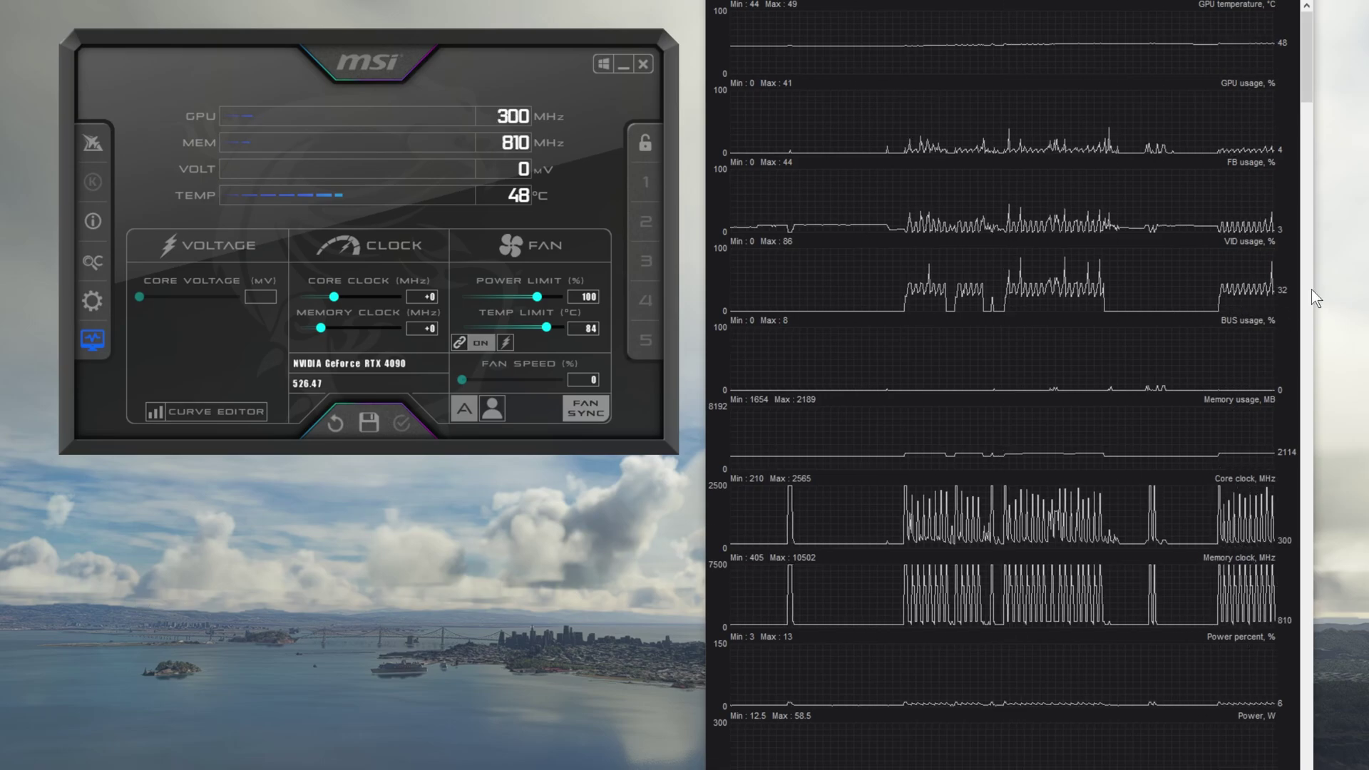
{"action": "left_click_drag", "start_coordinate": [1302, 87], "coordinate": [1302, 456]}
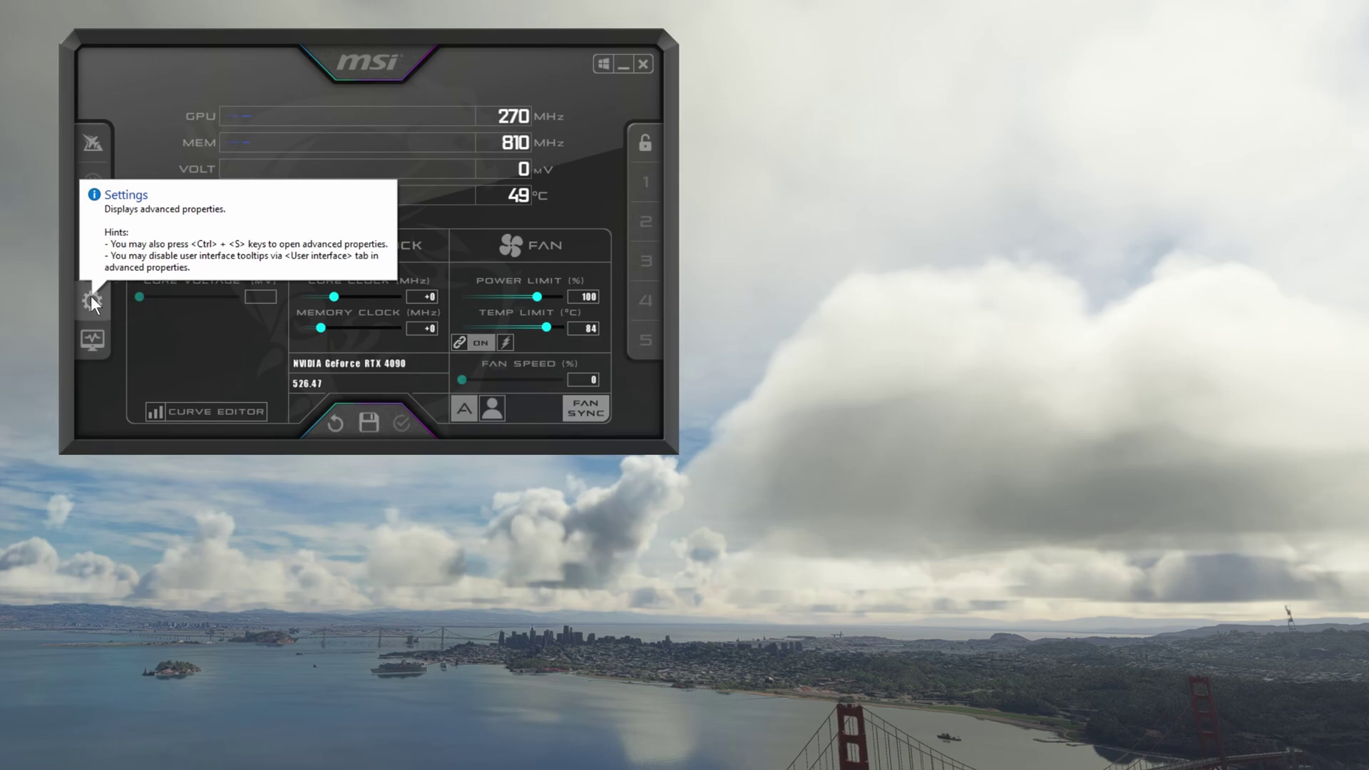
Place the properties dialog beside the main window and scroll through its settings tabs.
{"action": "left_click", "coordinate": [92, 295]}
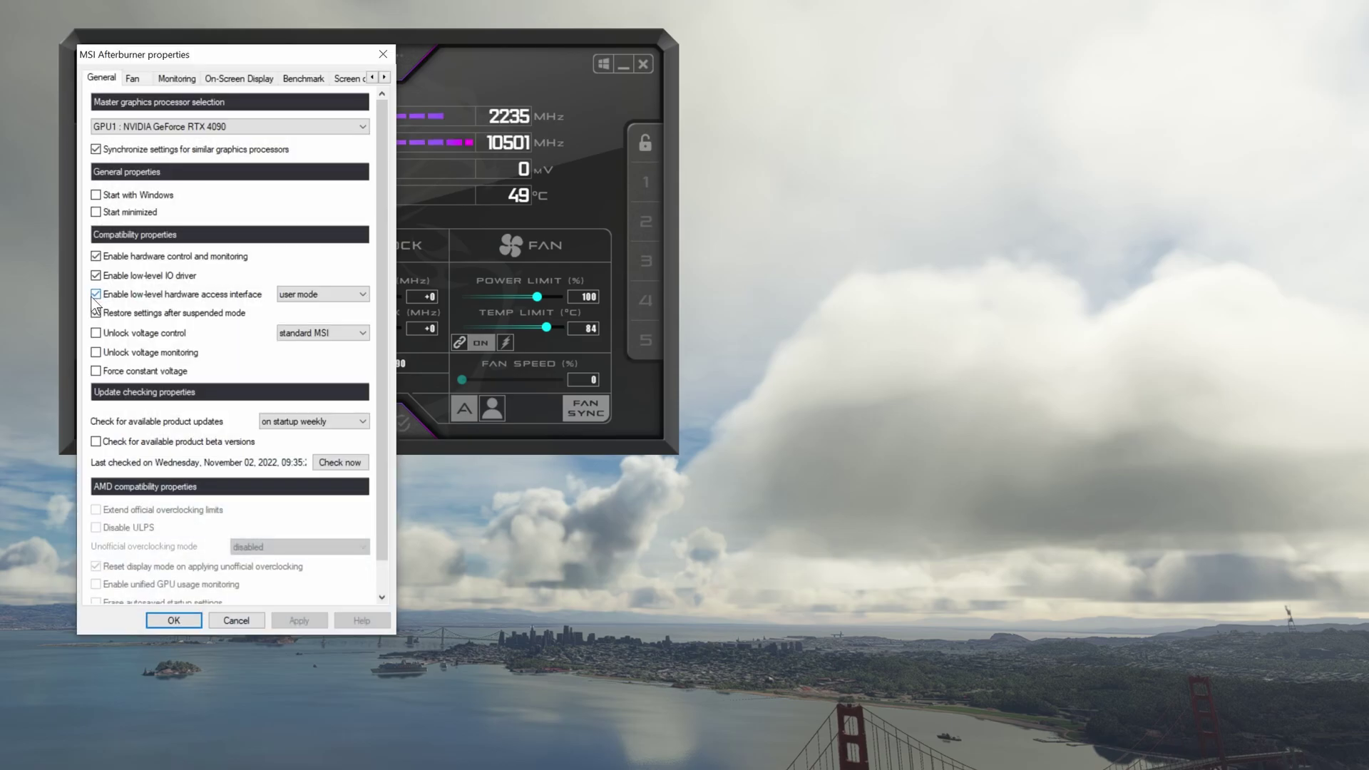
{"action": "left_click_drag", "start_coordinate": [259, 50], "coordinate": [870, 23]}
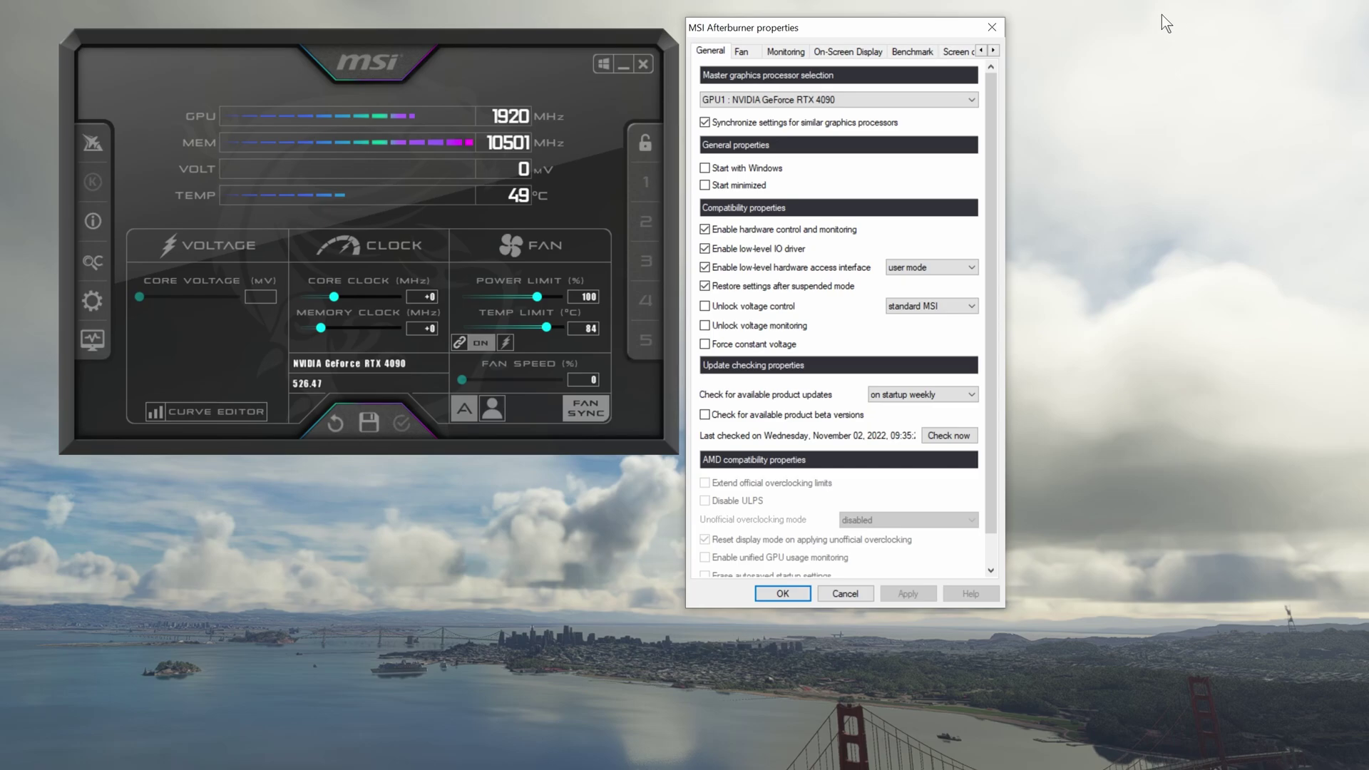
{"action": "left_click", "coordinate": [994, 51]}
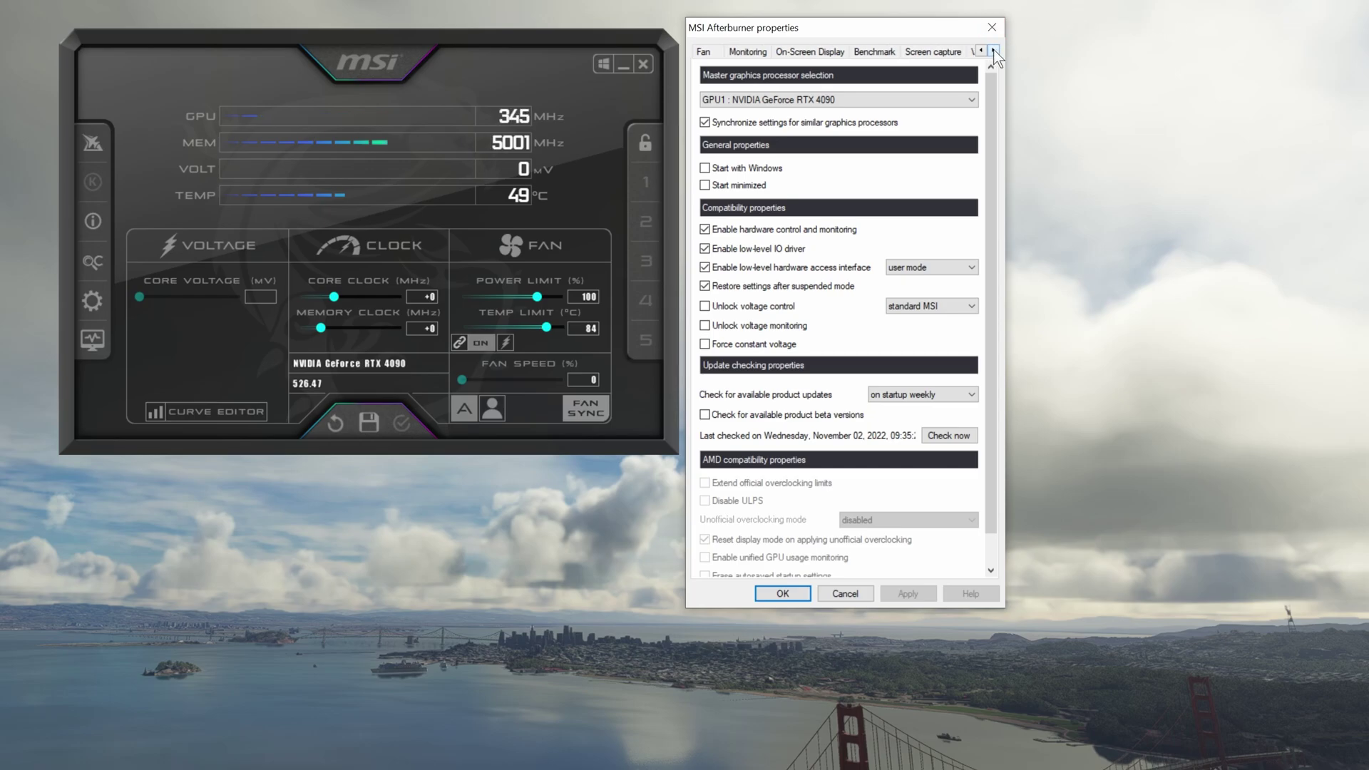
{"action": "left_click", "coordinate": [993, 52]}
{"action": "left_click", "coordinate": [994, 51]}
{"action": "left_click", "coordinate": [993, 51]}
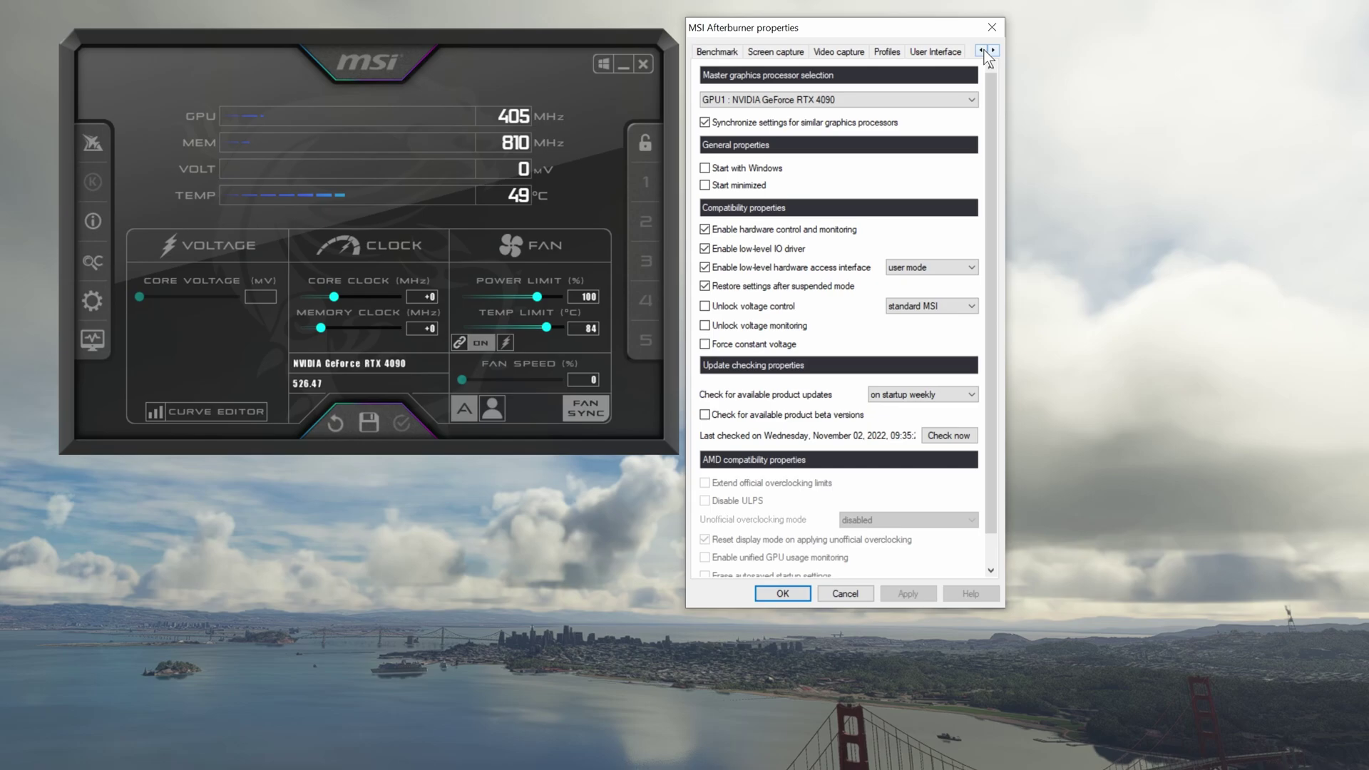
{"action": "left_click", "coordinate": [981, 51]}
{"action": "left_click", "coordinate": [981, 52]}
{"action": "left_click", "coordinate": [981, 52]}
{"action": "left_click", "coordinate": [982, 52]}
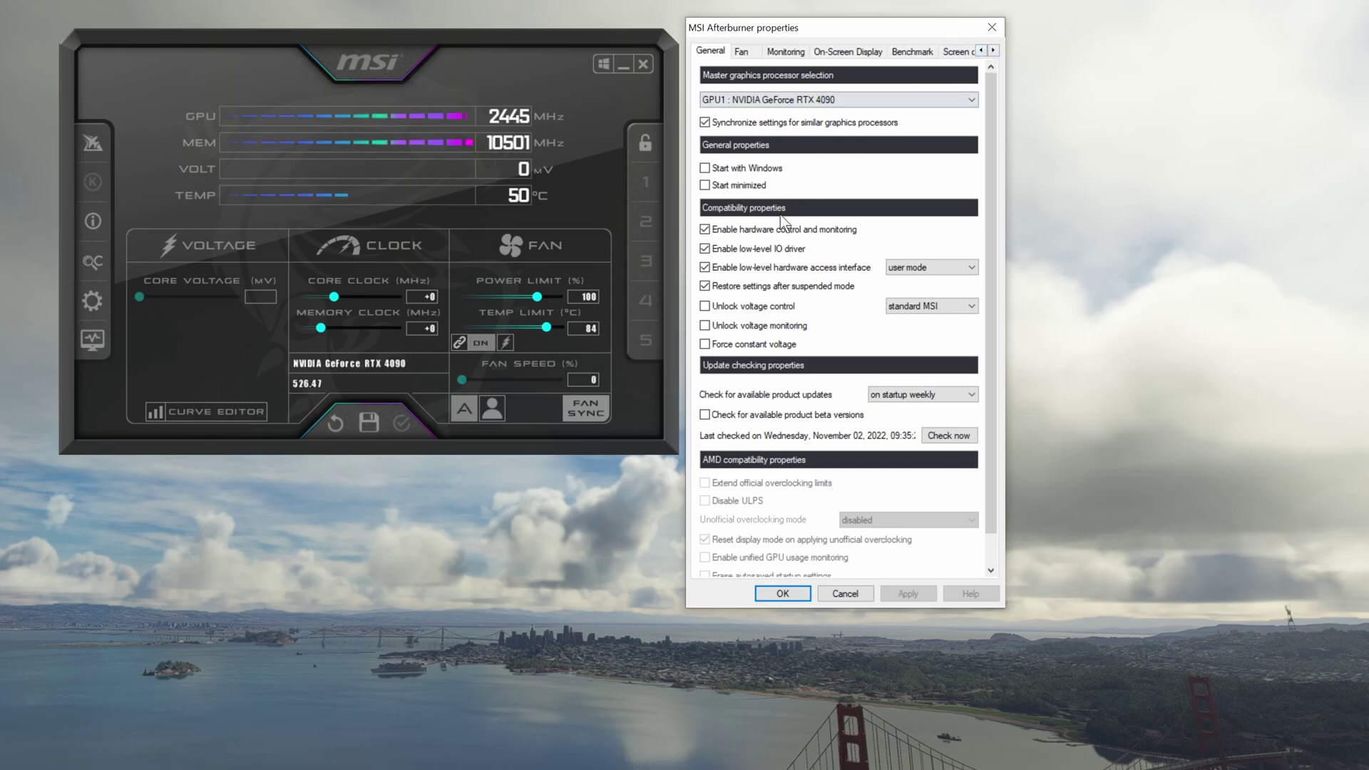
{"action": "mouse_move", "coordinate": [775, 232]}
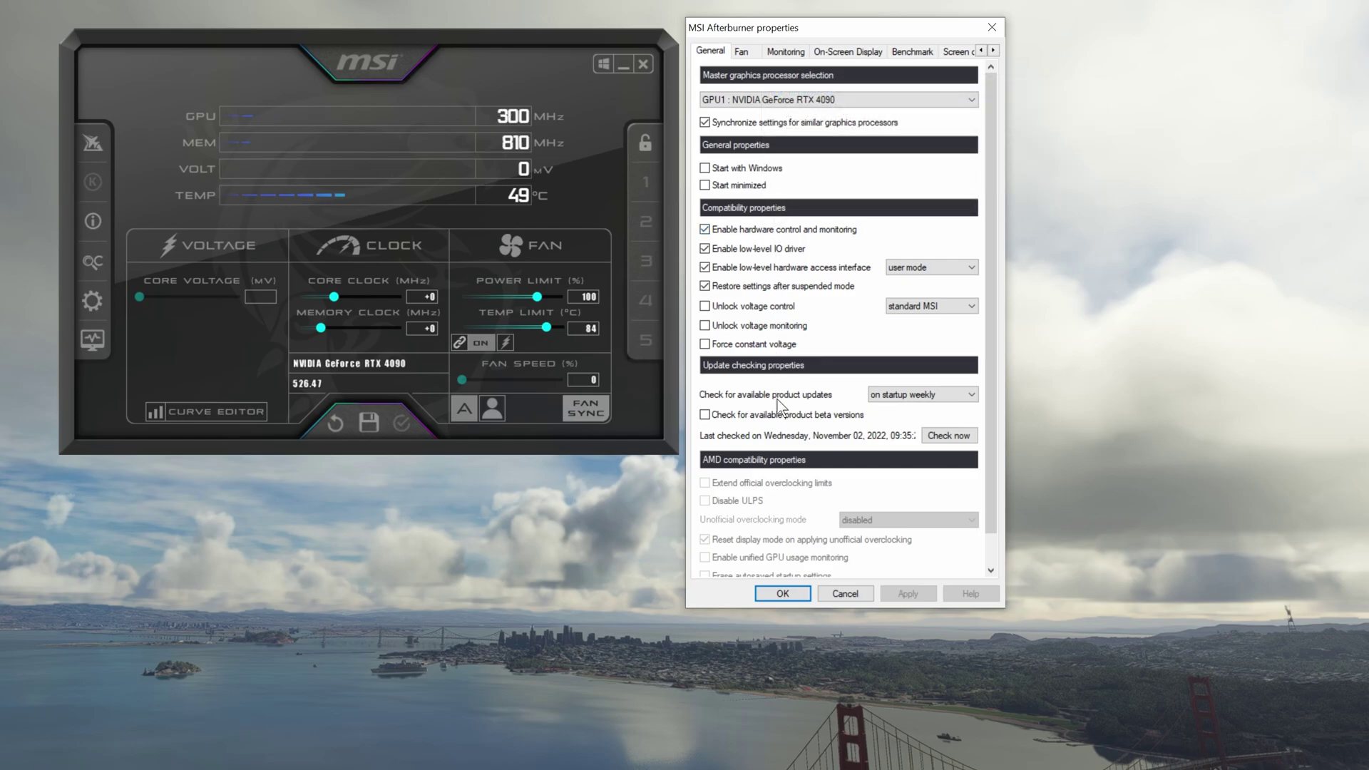
{"action": "mouse_move", "coordinate": [777, 413]}
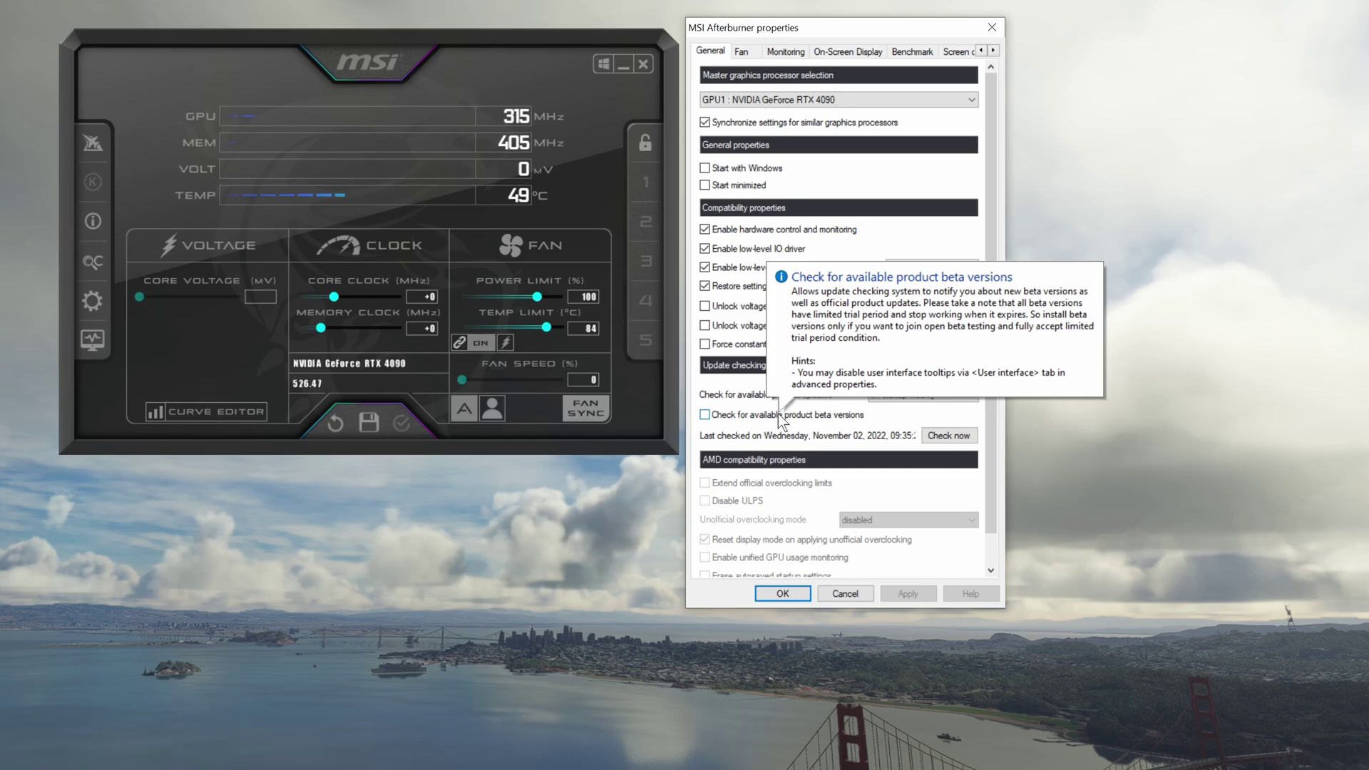
{"action": "left_click", "coordinate": [996, 53]}
{"action": "left_click", "coordinate": [996, 53]}
{"action": "left_click", "coordinate": [996, 53]}
{"action": "left_click", "coordinate": [996, 53]}
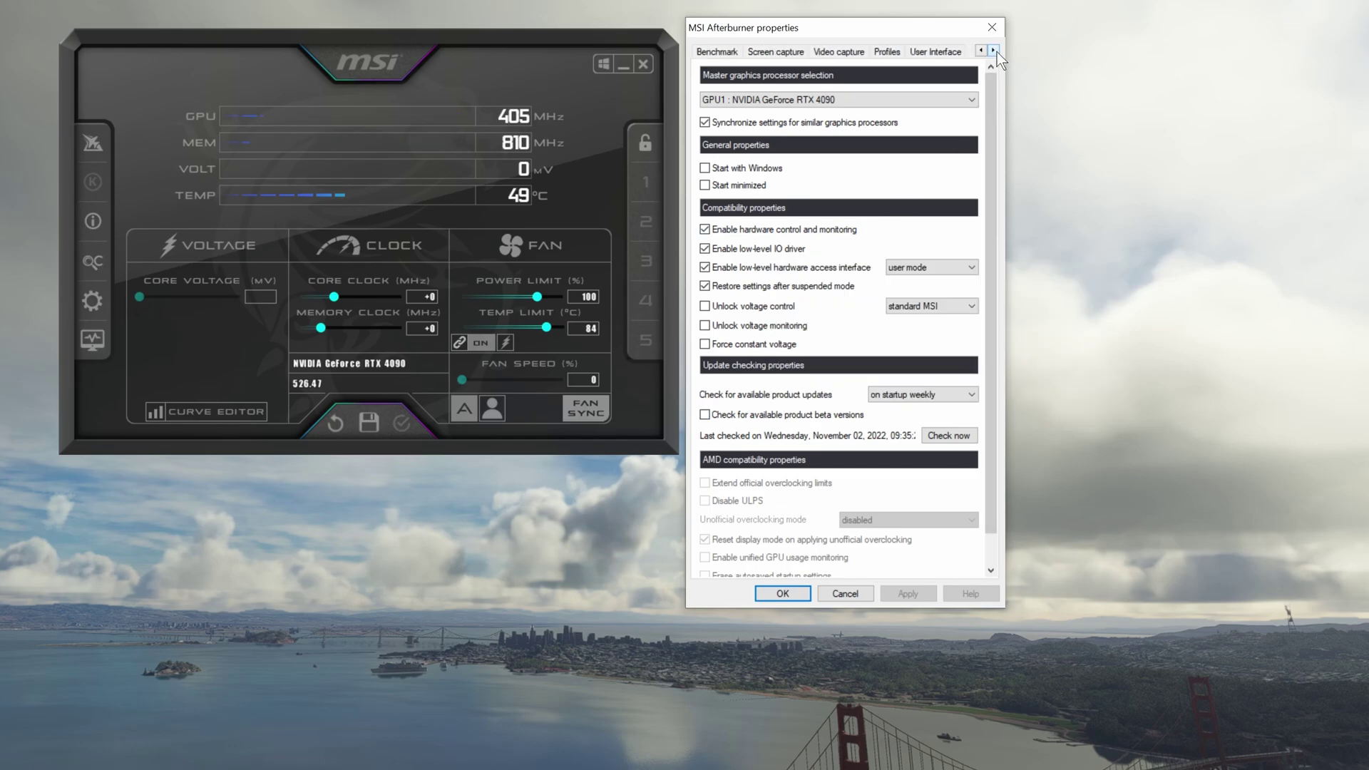
Untick User Interface tooltips and hints, then apply the Default MSI Afterburner v3 skin.
{"action": "left_click", "coordinate": [936, 53]}
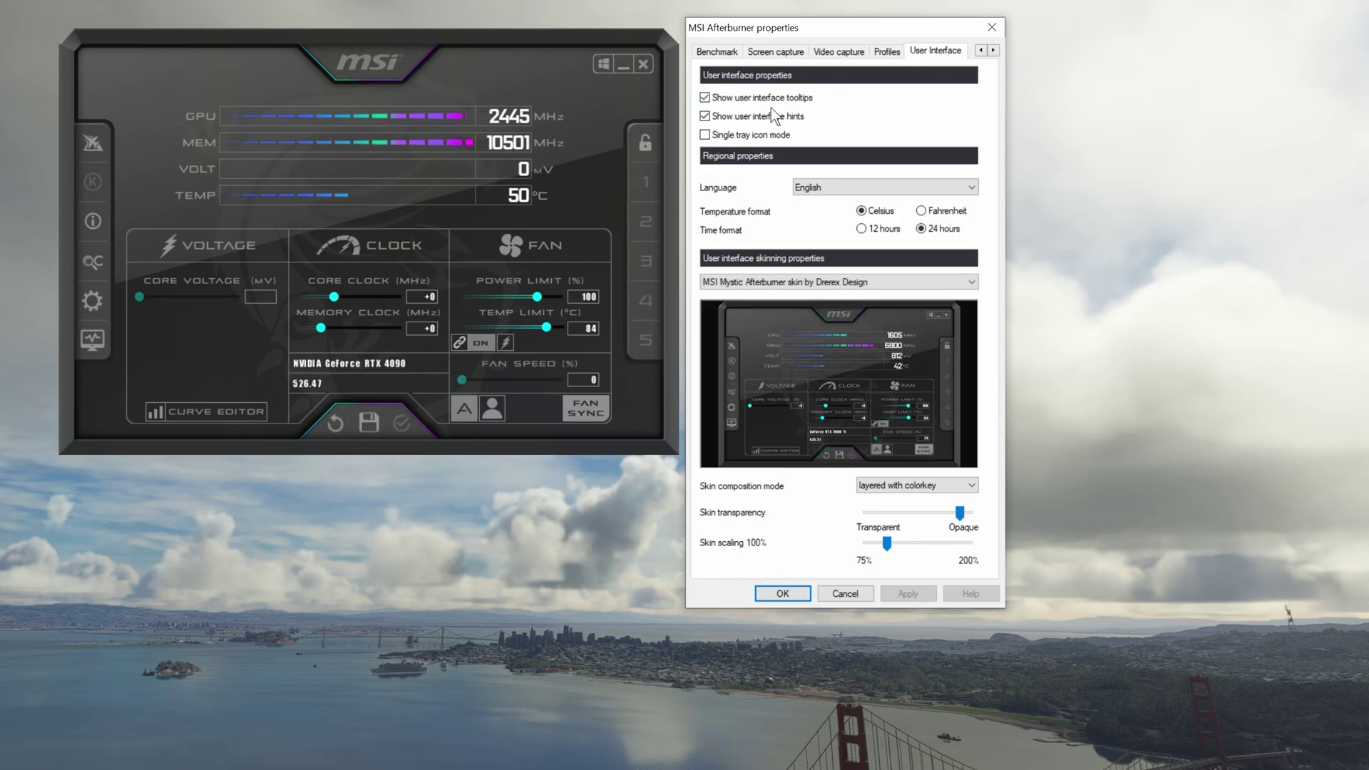
{"action": "left_click", "coordinate": [705, 98]}
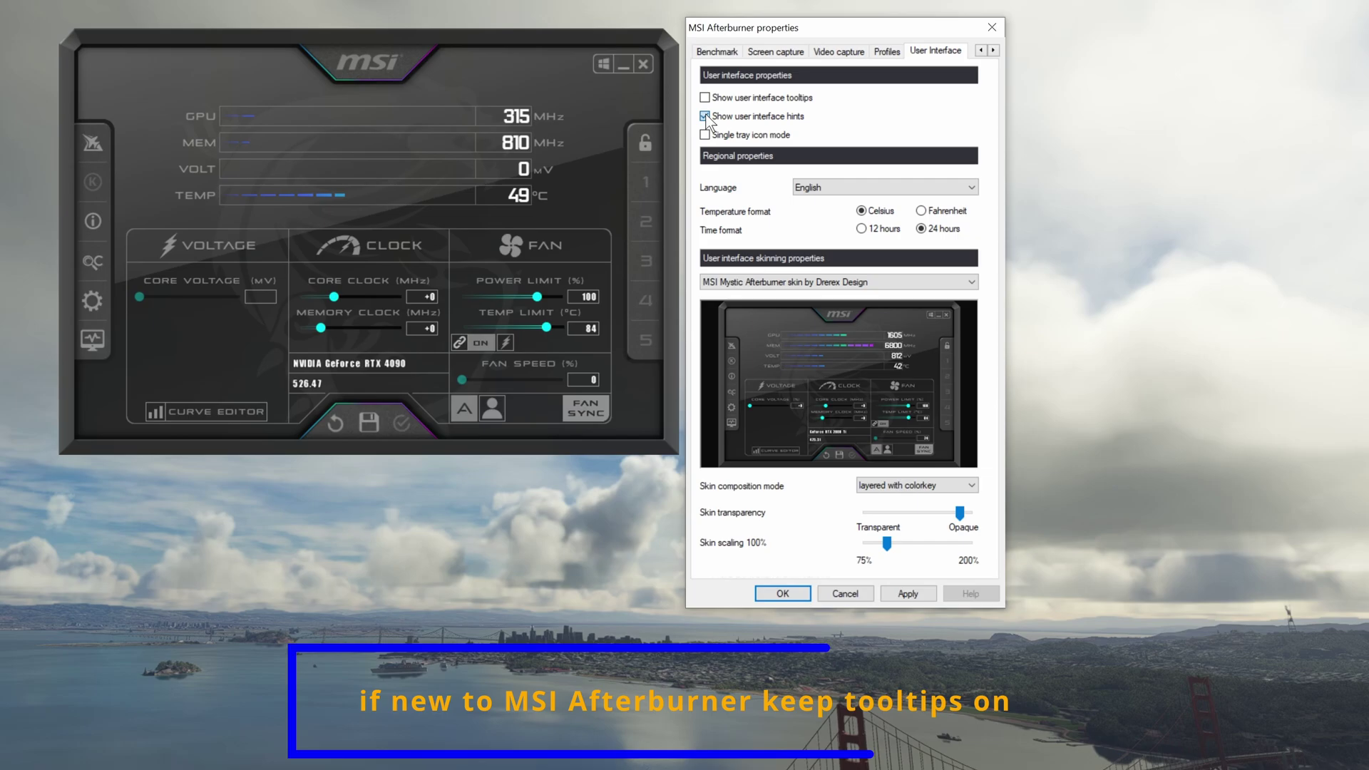
{"action": "left_click", "coordinate": [705, 116]}
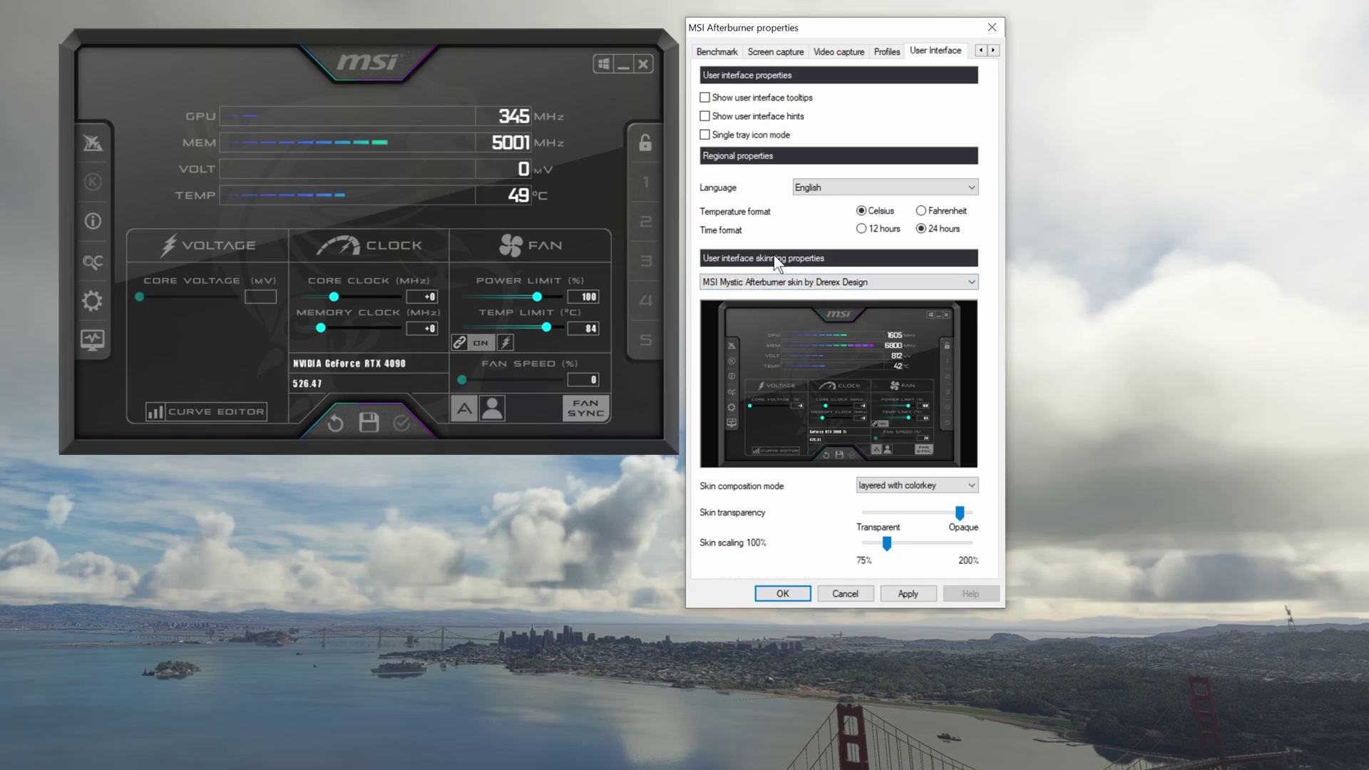
{"action": "left_click", "coordinate": [968, 284]}
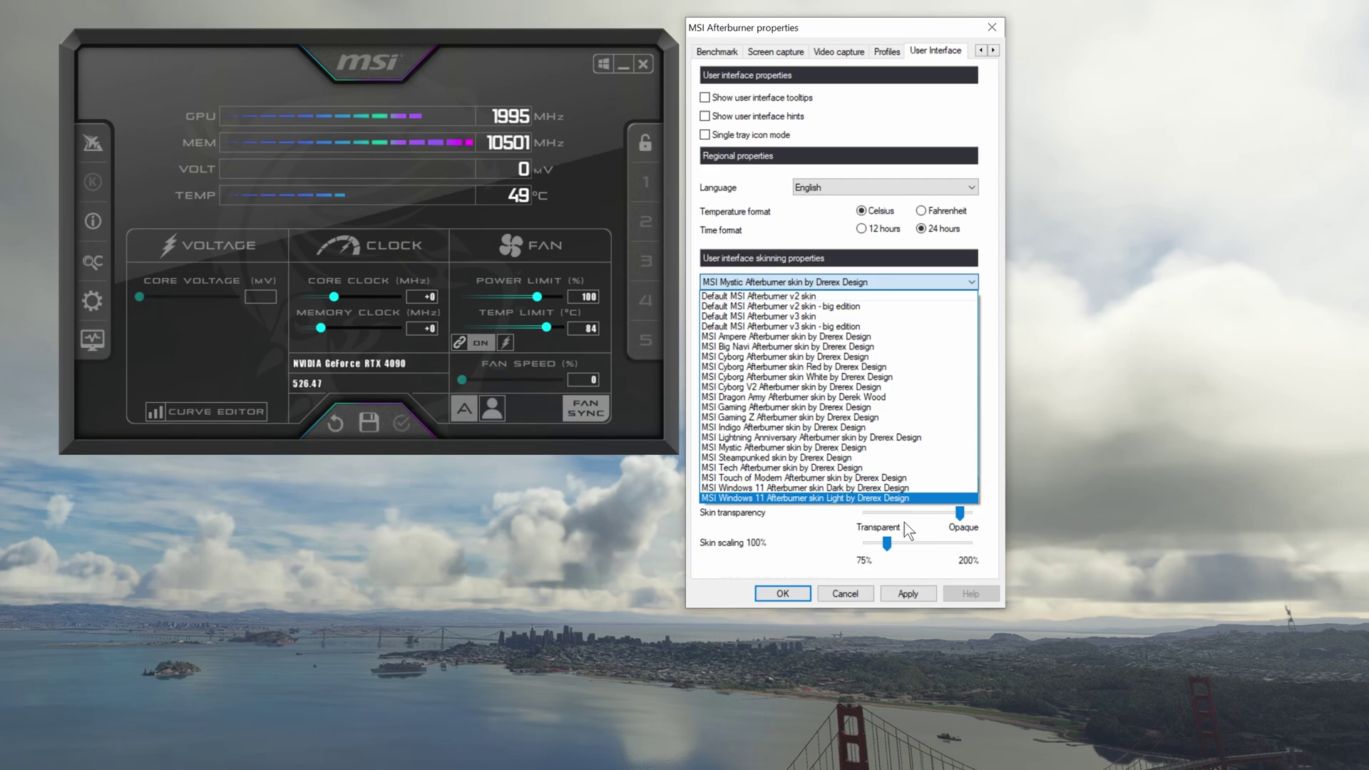
{"action": "left_click", "coordinate": [848, 315]}
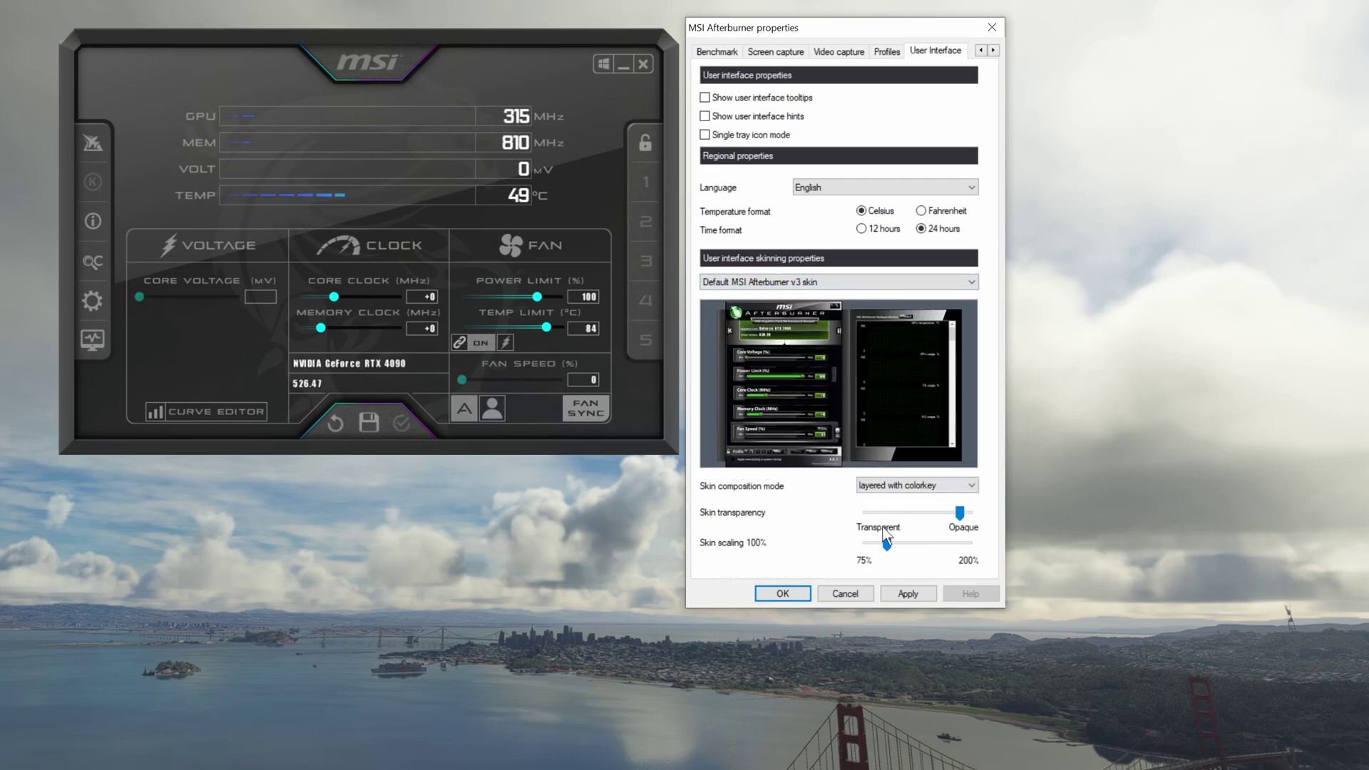
{"action": "left_click", "coordinate": [906, 592]}
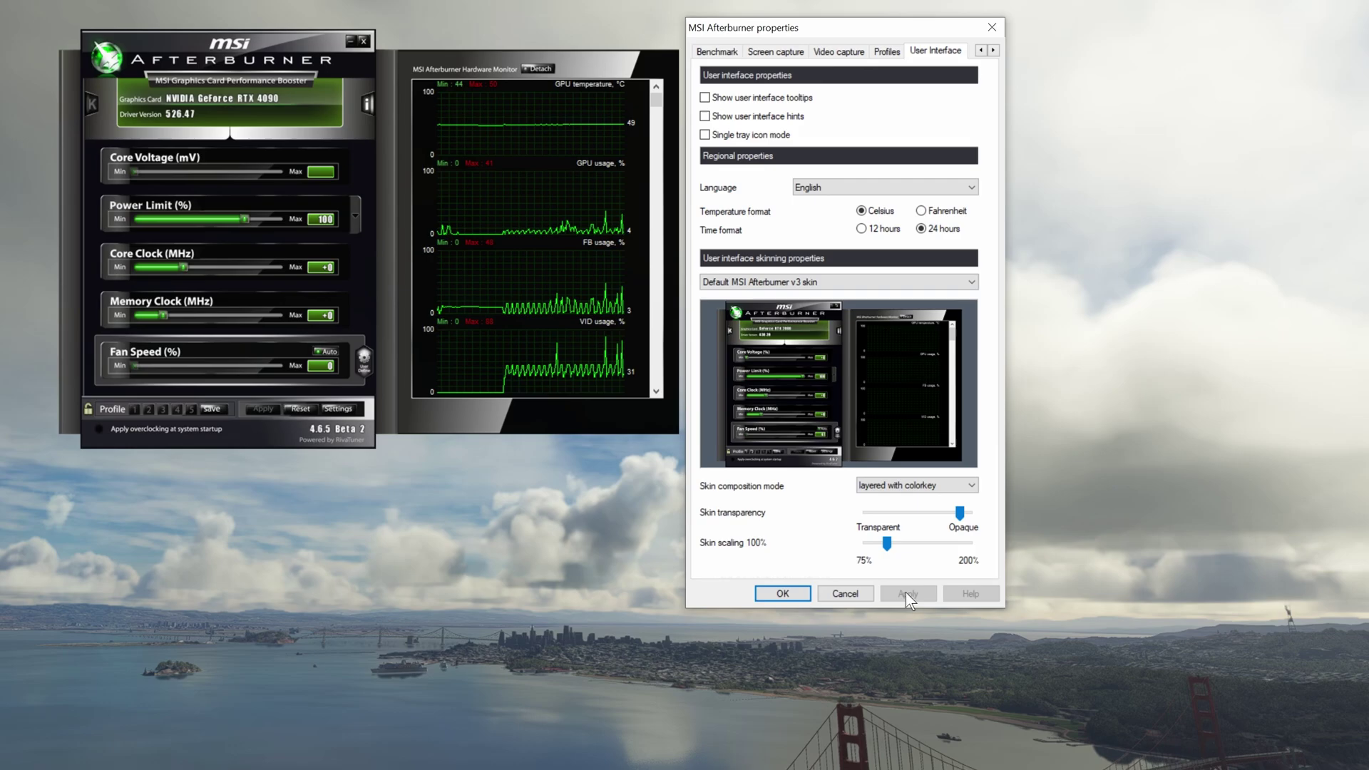
Choose the MSI Mystic Afterburner skin and return the tab strip to General.
{"action": "left_click", "coordinate": [939, 283]}
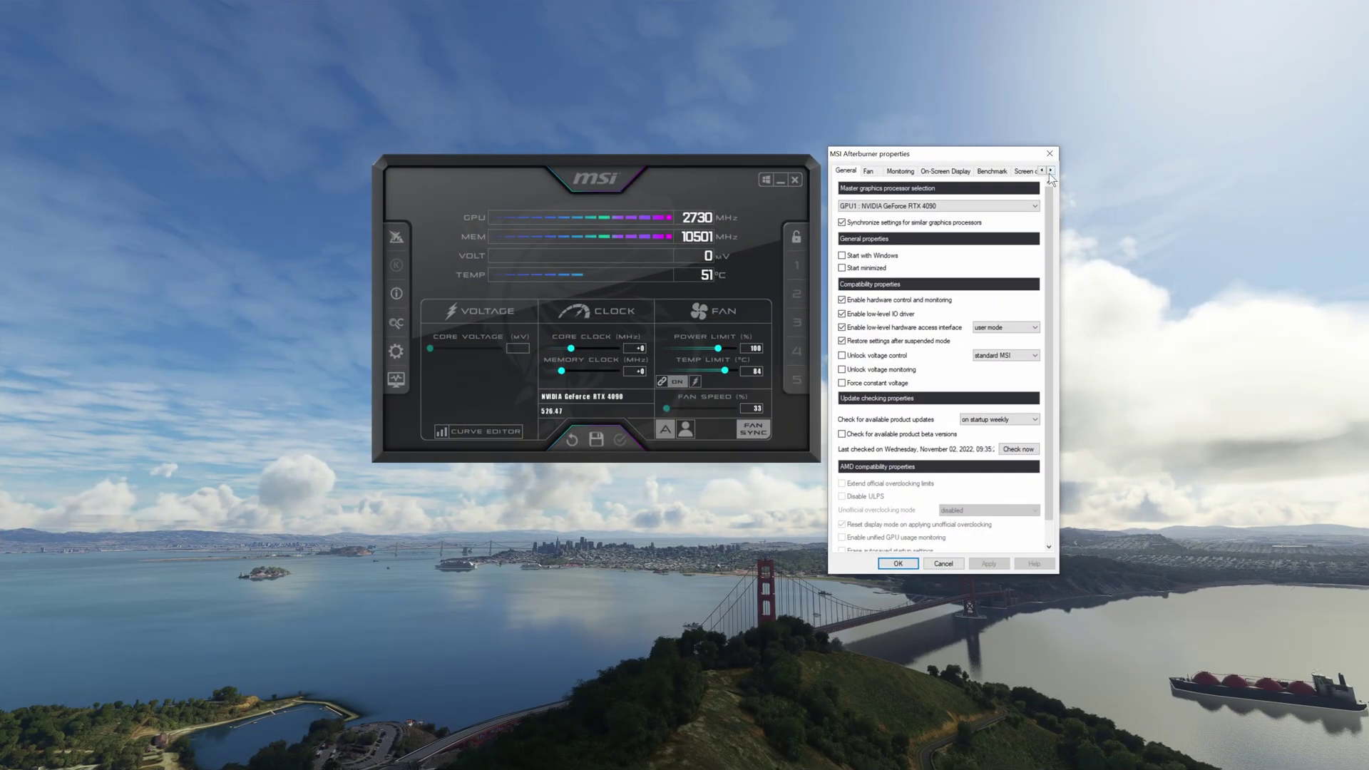
{"action": "left_click", "coordinate": [1050, 171]}
{"action": "left_click", "coordinate": [1050, 170]}
{"action": "left_click", "coordinate": [1050, 170]}
{"action": "left_click", "coordinate": [1050, 170]}
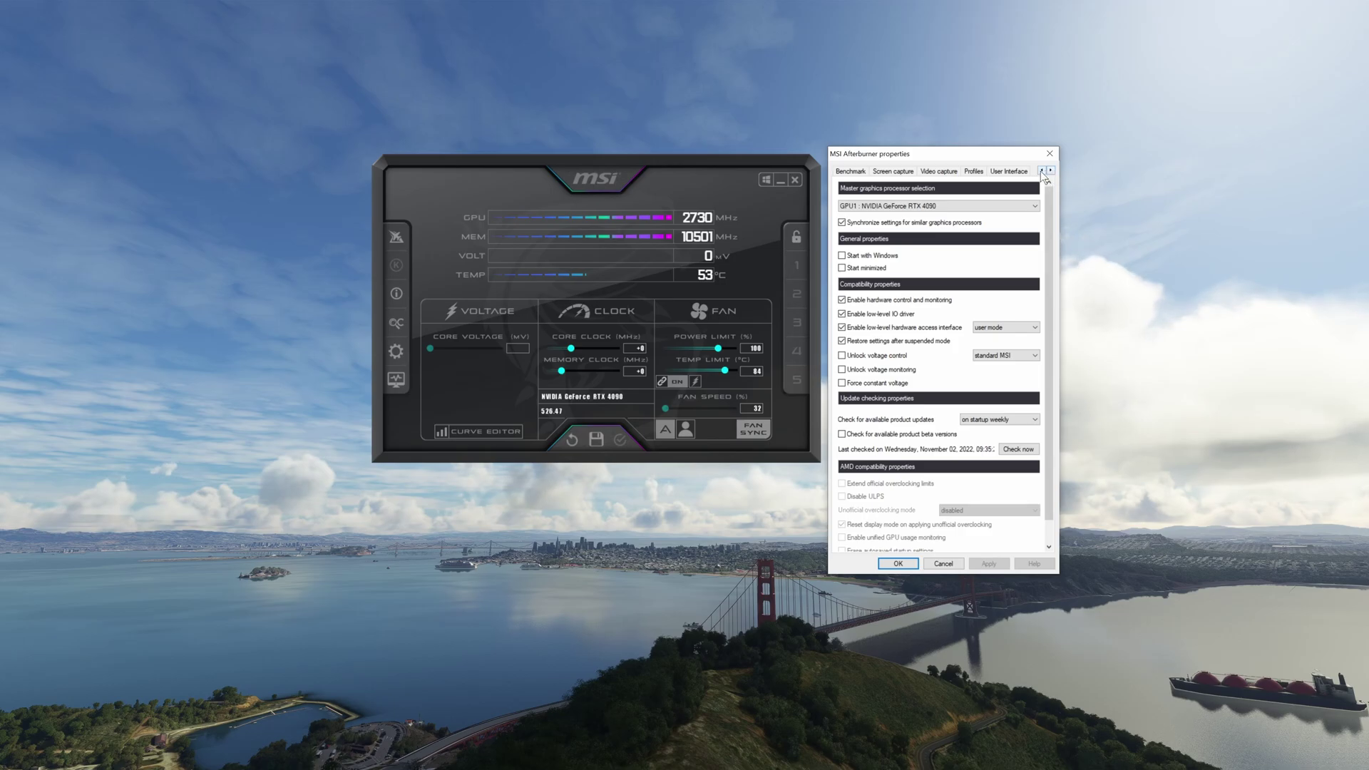
{"action": "left_click", "coordinate": [1041, 171]}
{"action": "left_click", "coordinate": [1041, 170]}
{"action": "left_click", "coordinate": [1042, 171]}
{"action": "left_click", "coordinate": [1042, 171]}
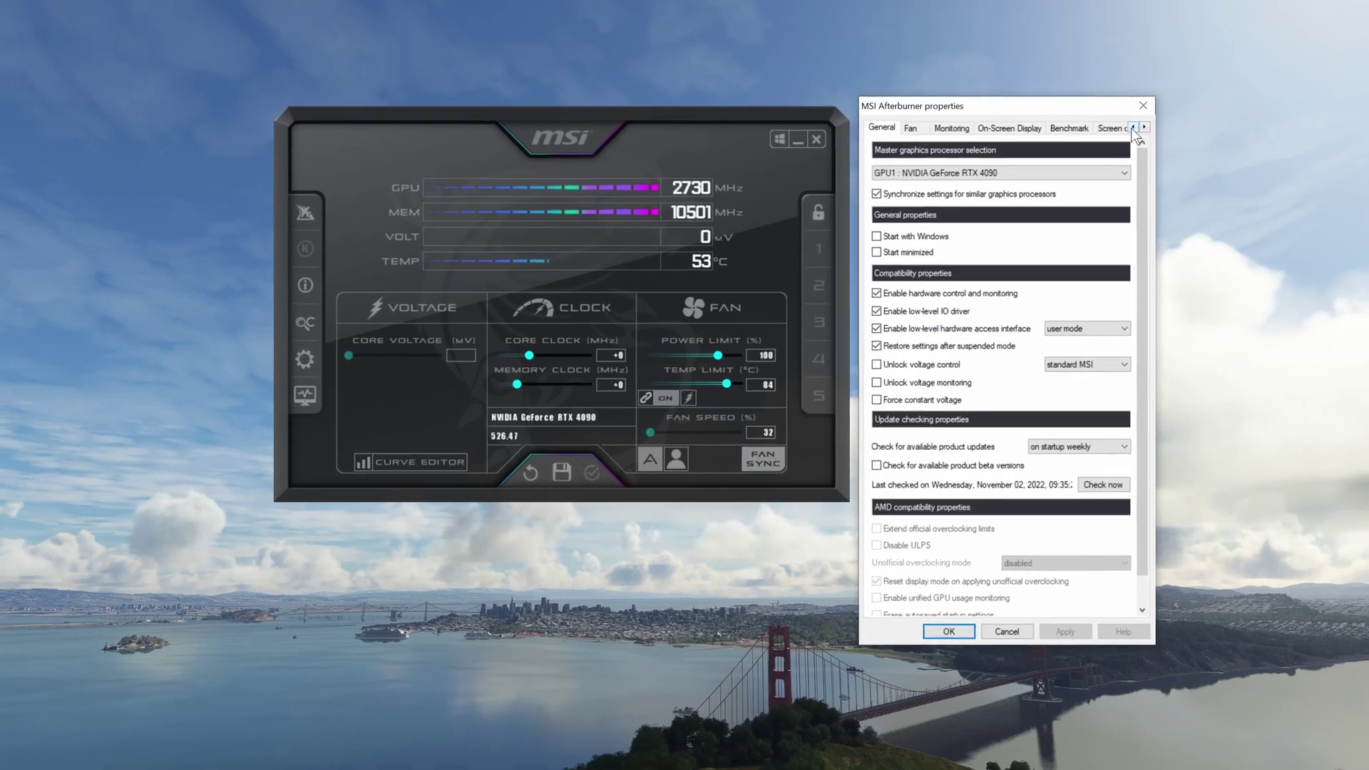
On Monitoring, untick the six graphs from GPU temperature to Memory usage, leaving BUS usage.
{"action": "left_click", "coordinate": [951, 128]}
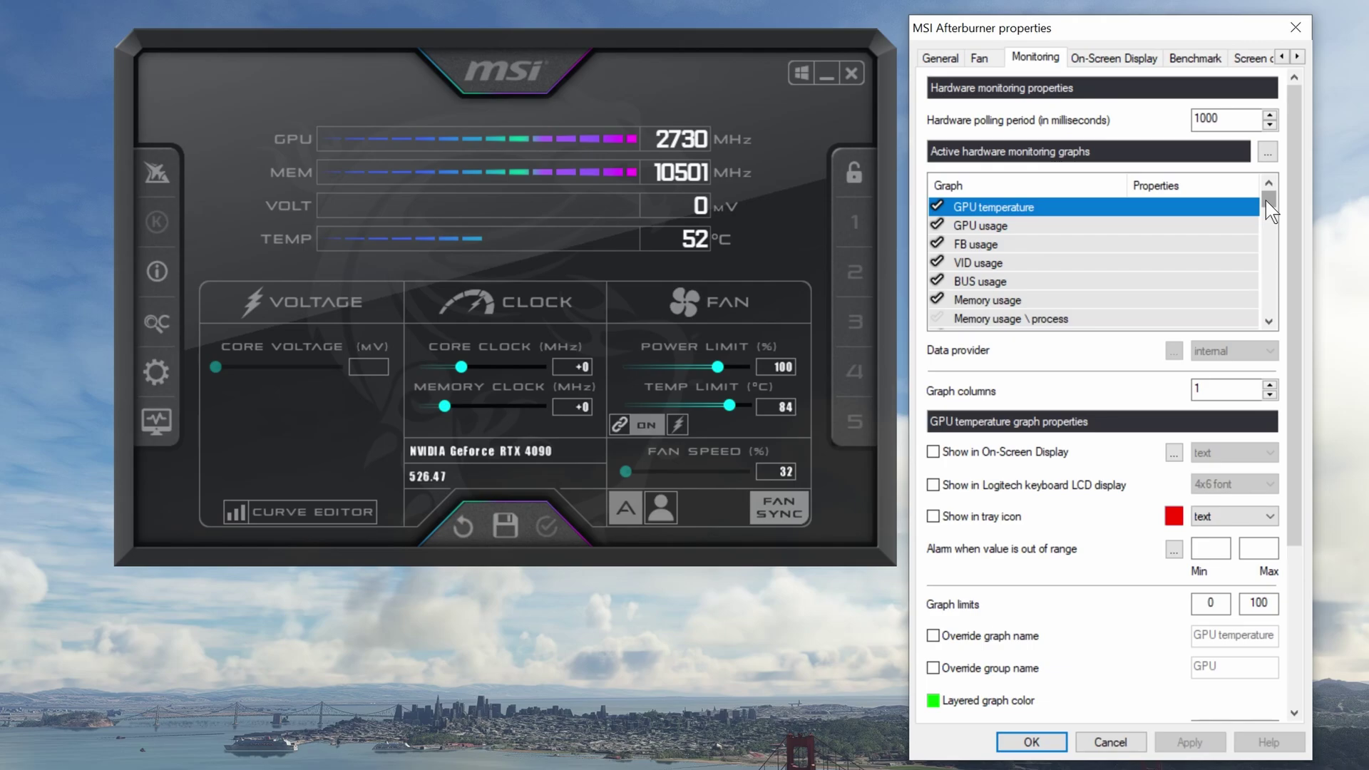
{"action": "mouse_move", "coordinate": [1265, 200]}
{"action": "left_mouse_down"}
{"action": "mouse_move", "coordinate": [1276, 322]}
{"action": "mouse_move", "coordinate": [1278, 201]}
{"action": "left_mouse_up"}
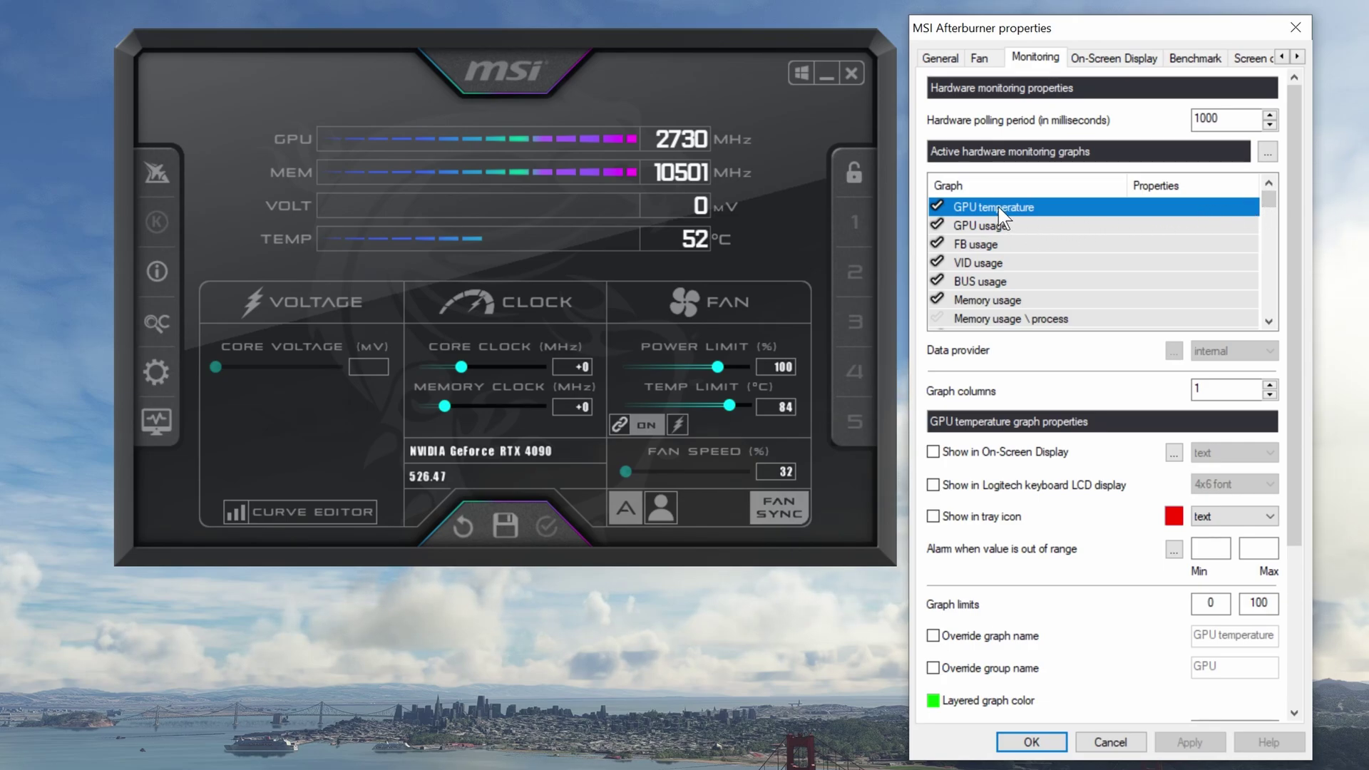
{"action": "left_click", "coordinate": [982, 301], "text": "shift"}
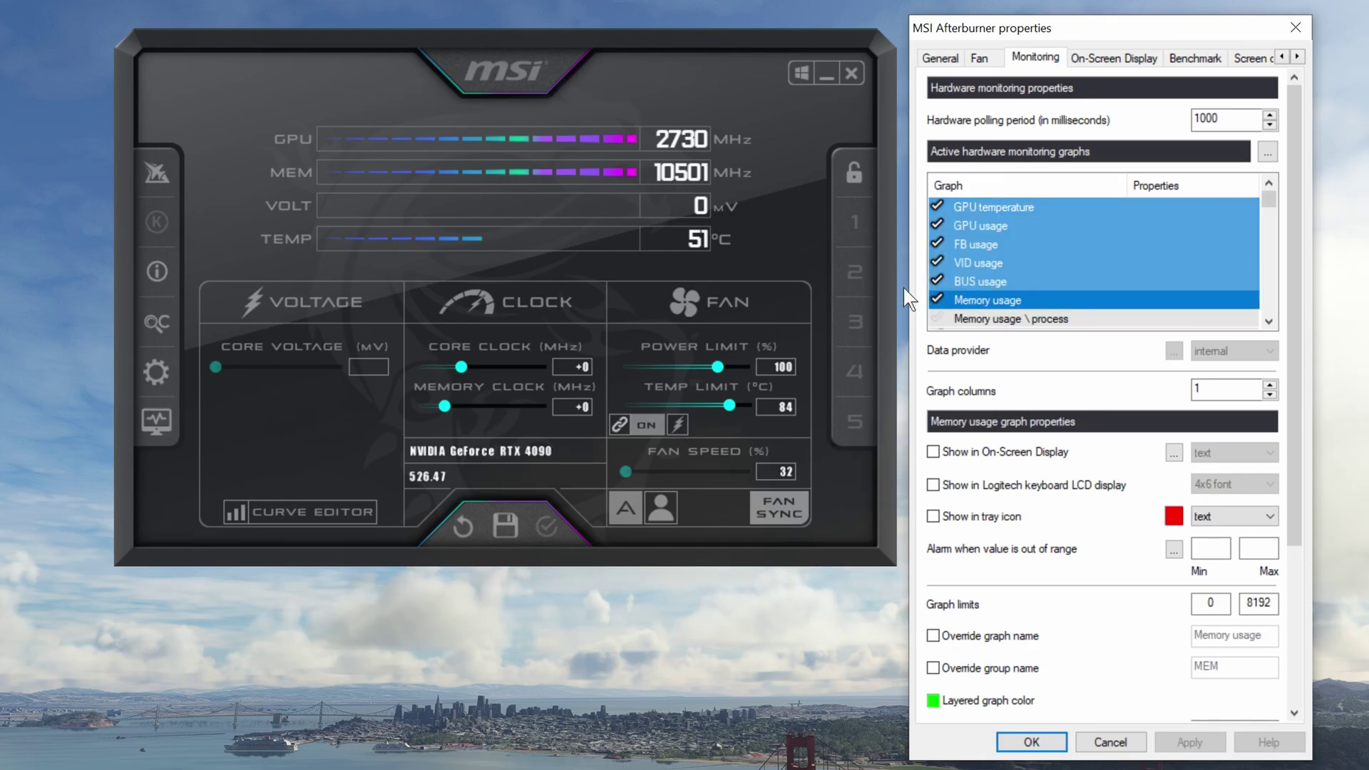
{"action": "left_click", "coordinate": [932, 286]}
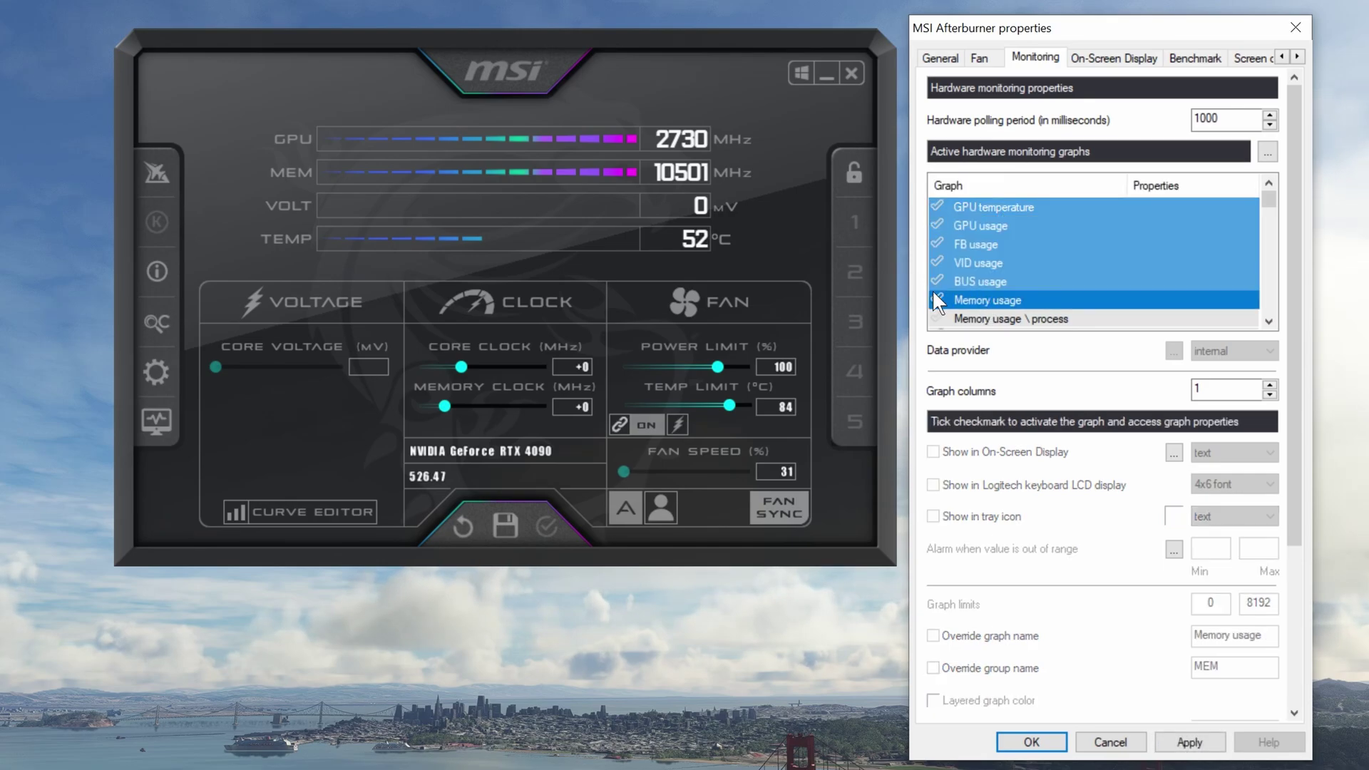
{"action": "left_click", "coordinate": [1013, 278]}
{"action": "scroll", "coordinate": [1020, 271], "scroll_direction": "down", "scroll_amount": 2}
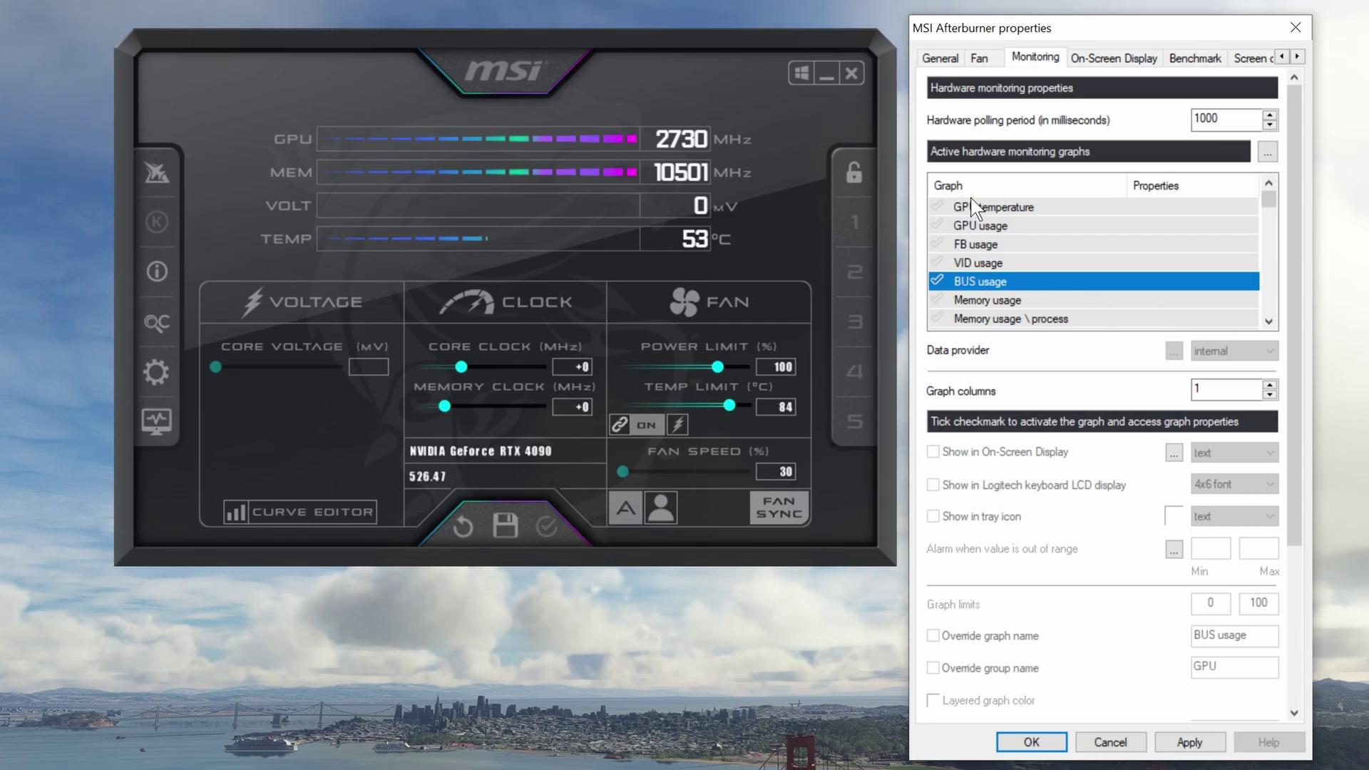
Re-enable GPU temperature with Show in On-Screen Display ticked and apply.
{"action": "left_click", "coordinate": [937, 206]}
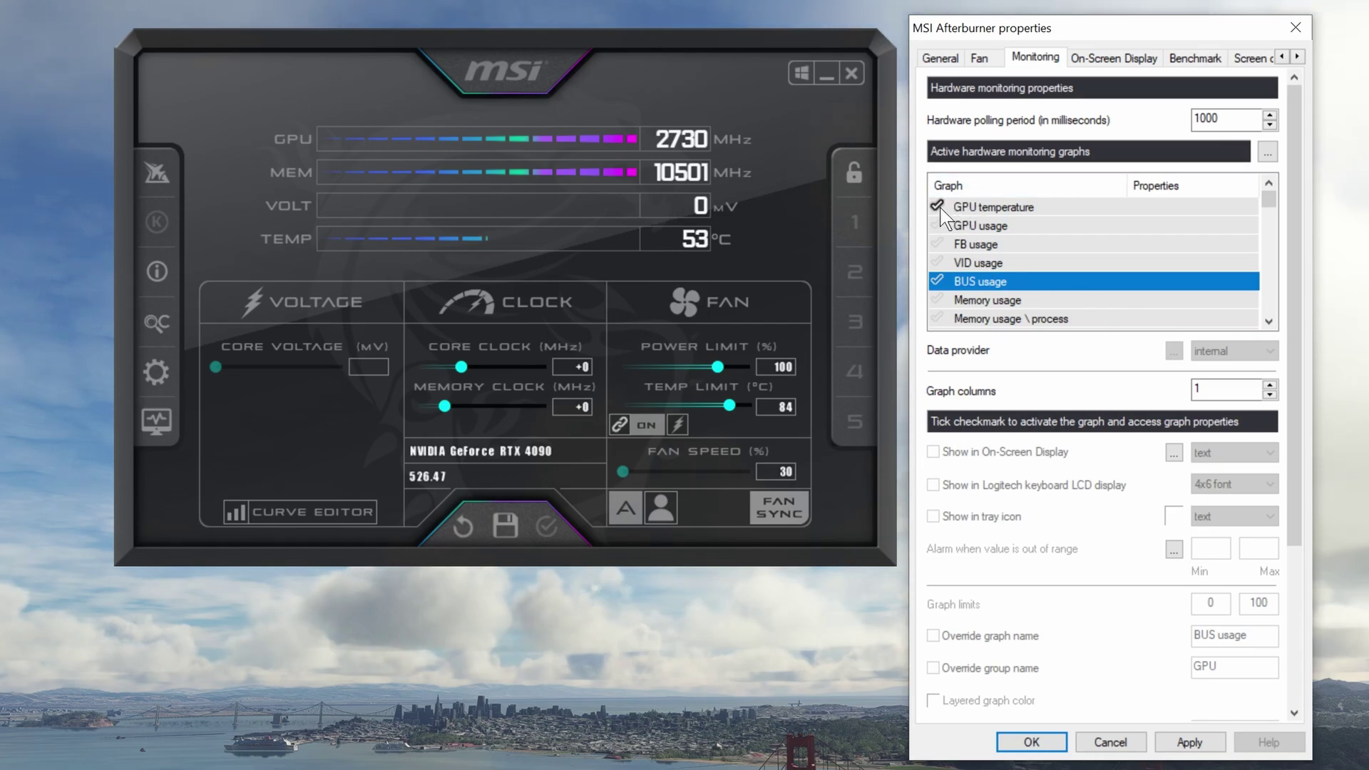
{"action": "left_click", "coordinate": [988, 208]}
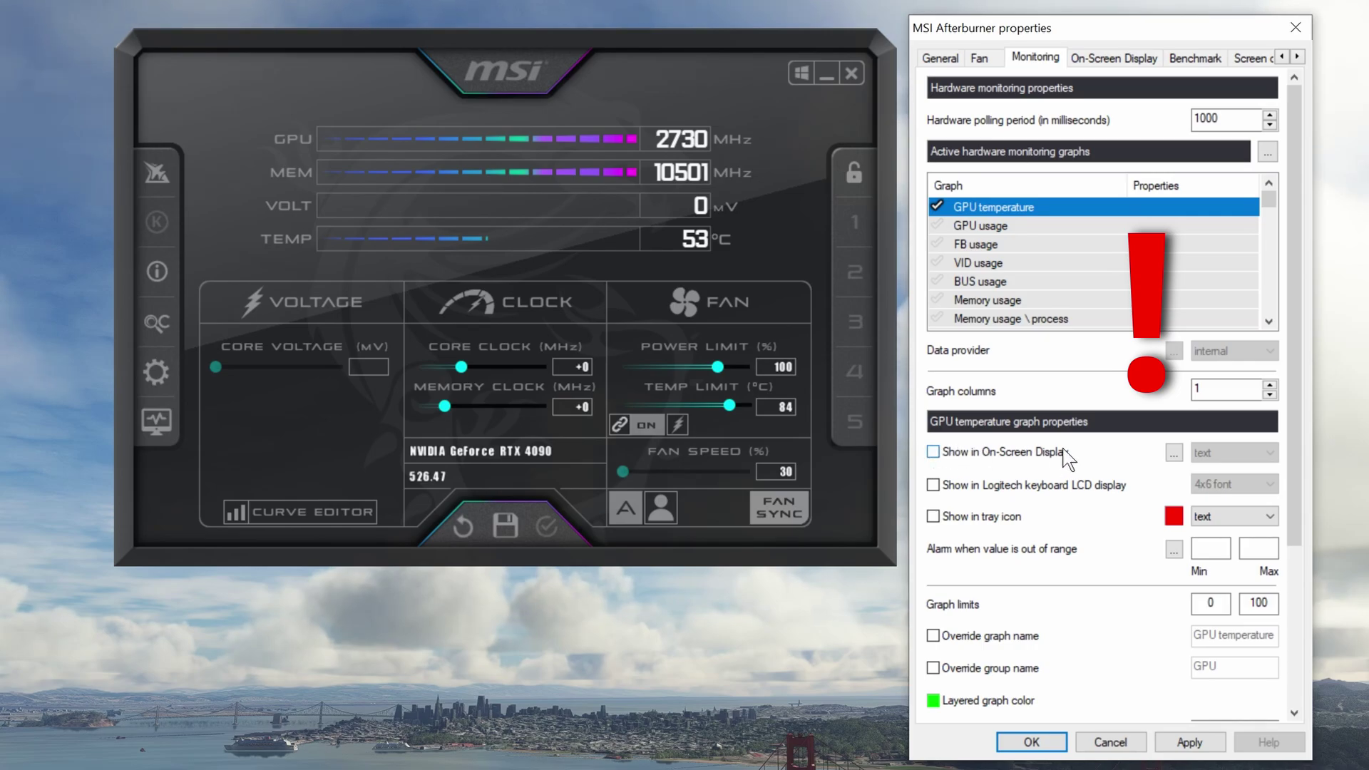
{"action": "left_click", "coordinate": [933, 450]}
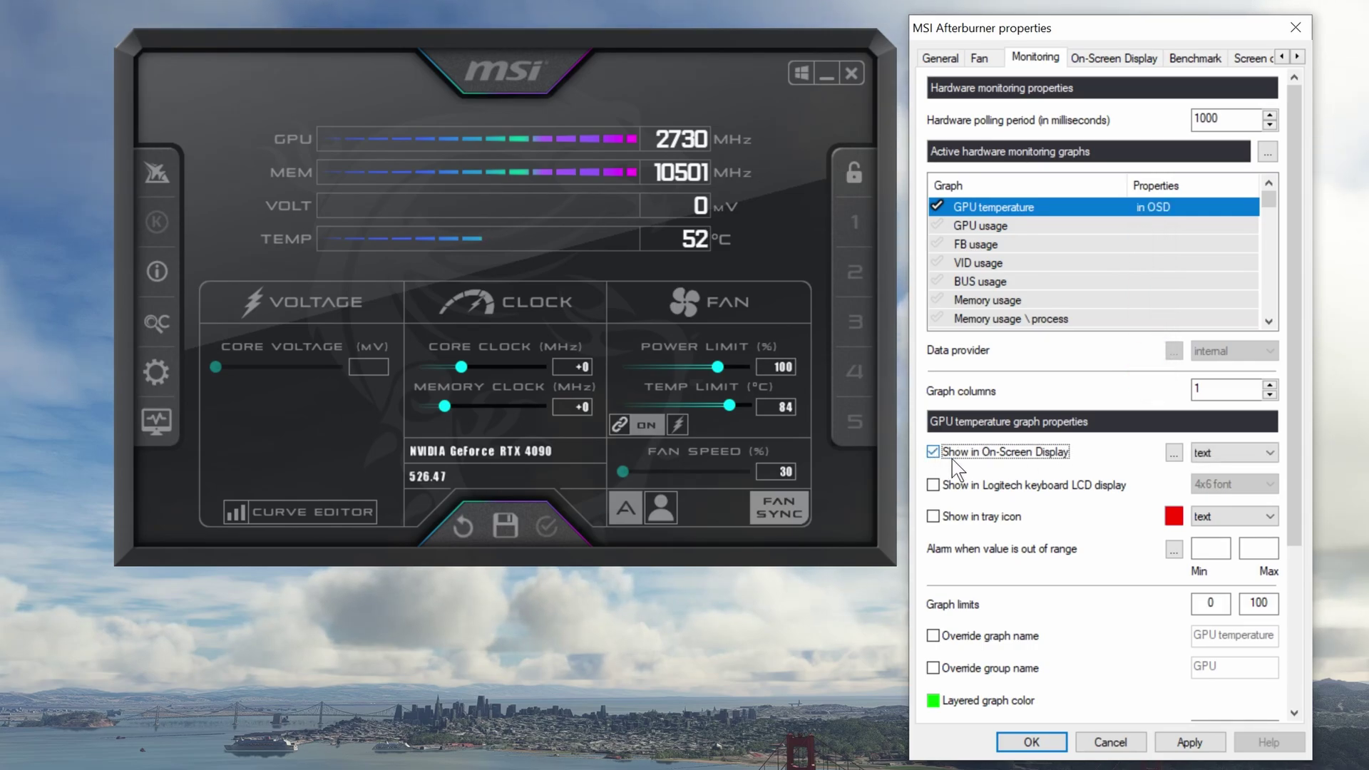
{"action": "left_click", "coordinate": [1188, 743]}
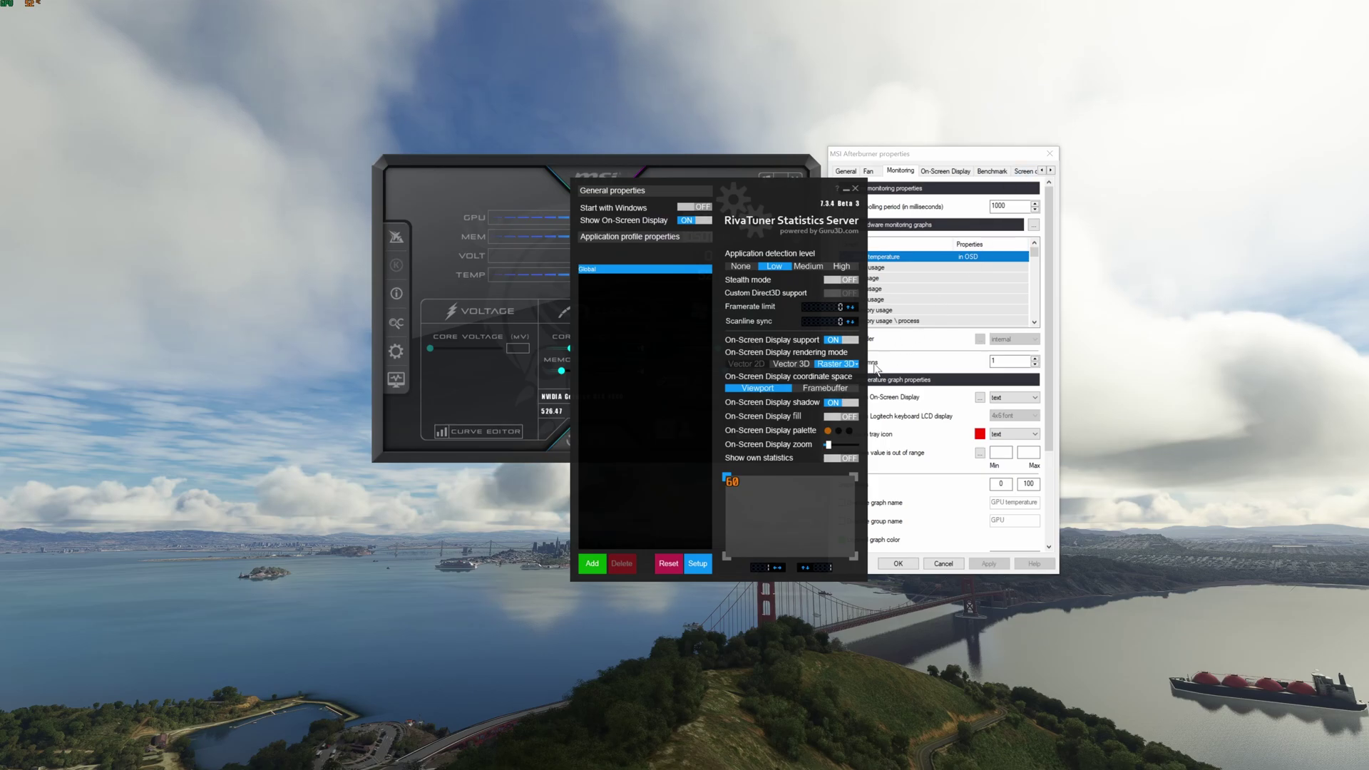
Increase the OSD zoom and move the overlay position to about 68, 51.
{"action": "mouse_move", "coordinate": [840, 366]}
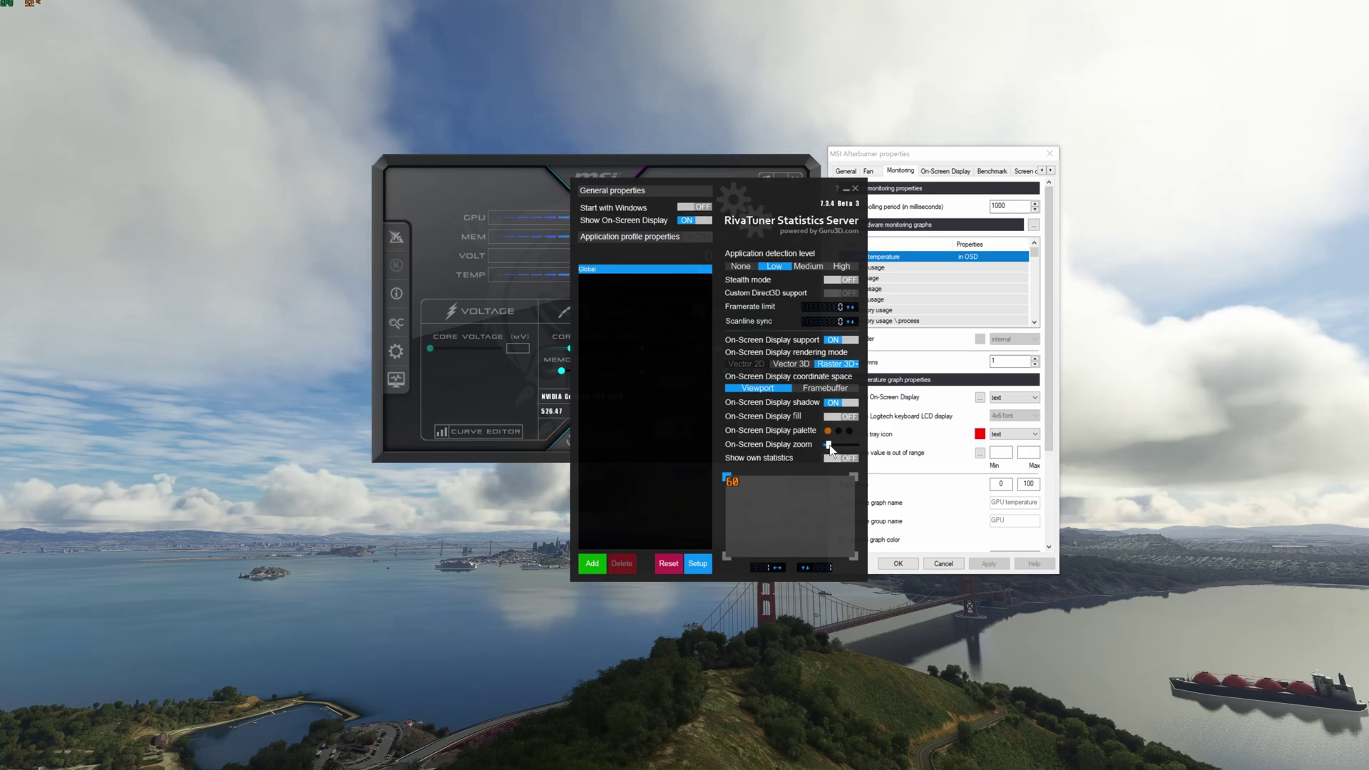
{"action": "left_click_drag", "start_coordinate": [829, 447], "coordinate": [840, 447]}
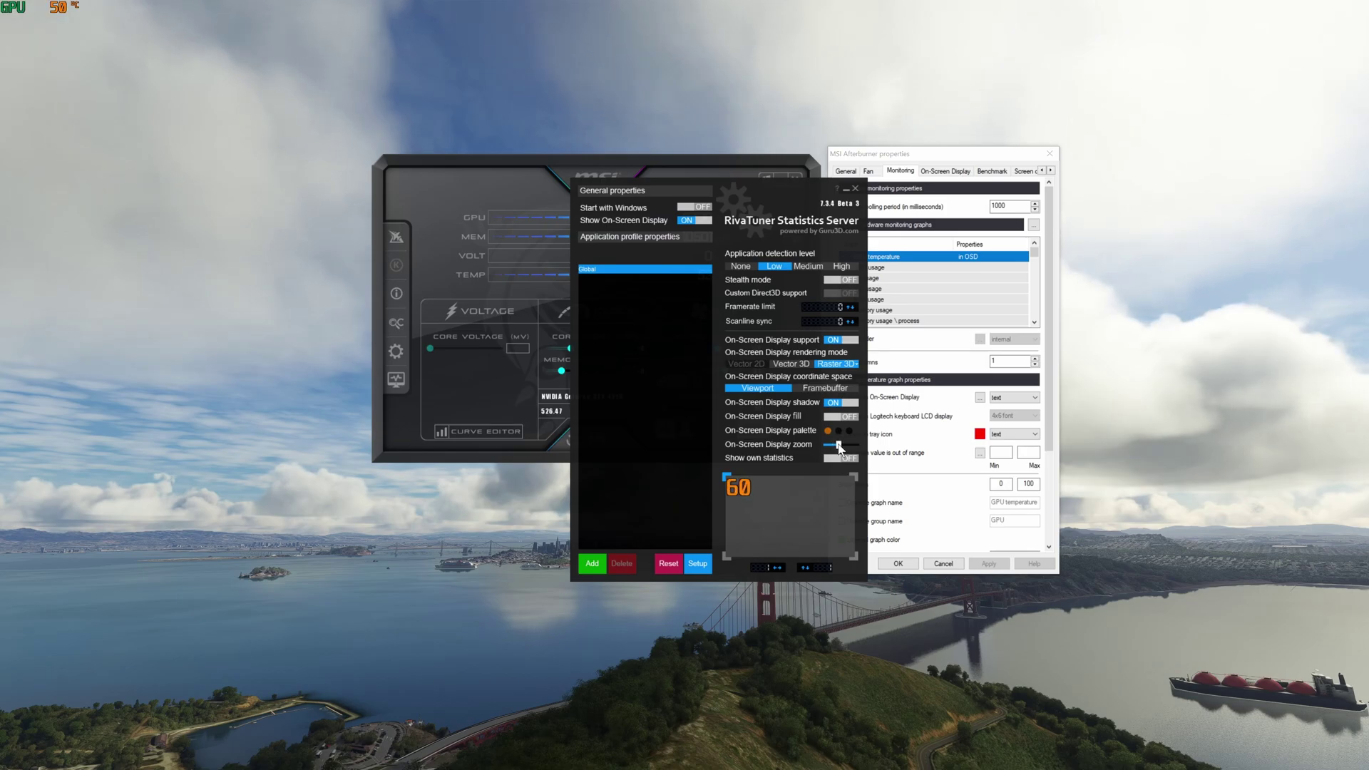
{"action": "left_click_drag", "start_coordinate": [839, 447], "coordinate": [846, 447]}
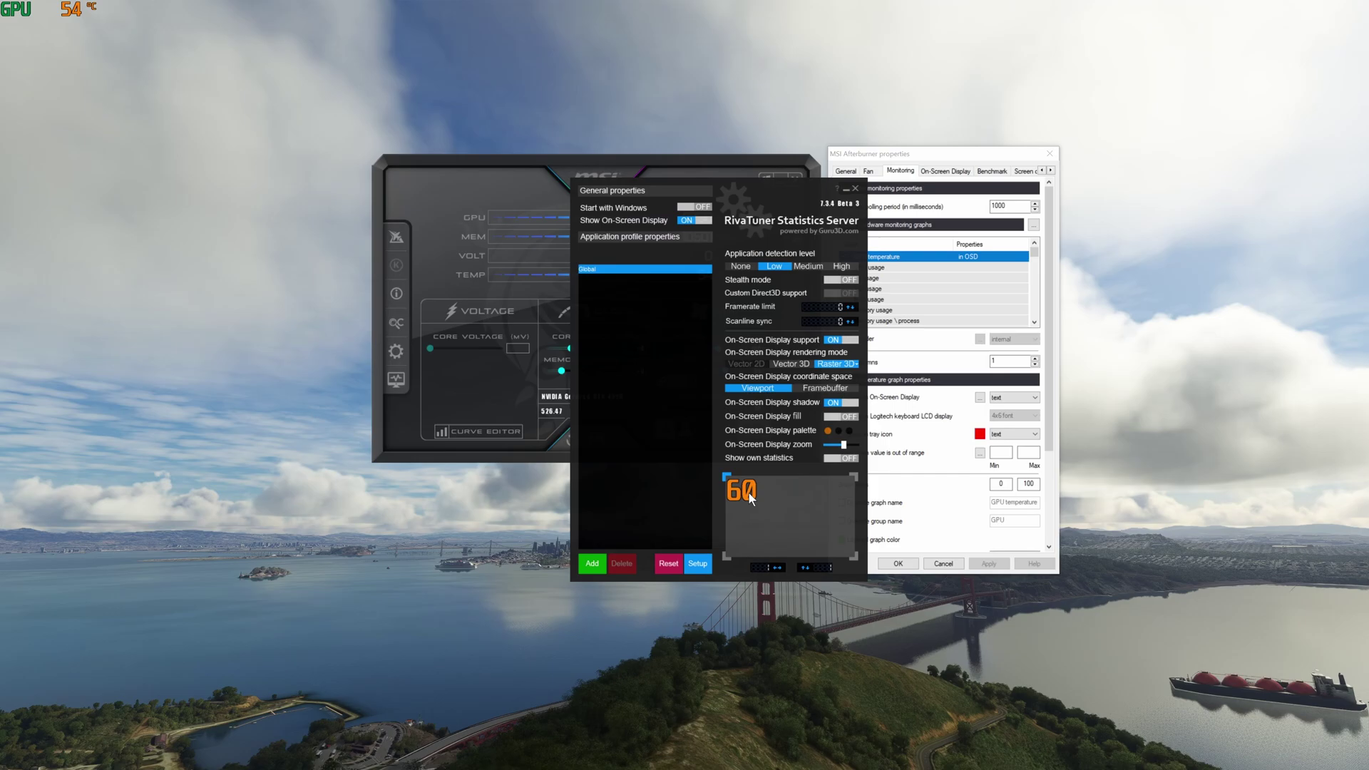
{"action": "left_click_drag", "start_coordinate": [747, 493], "coordinate": [762, 505]}
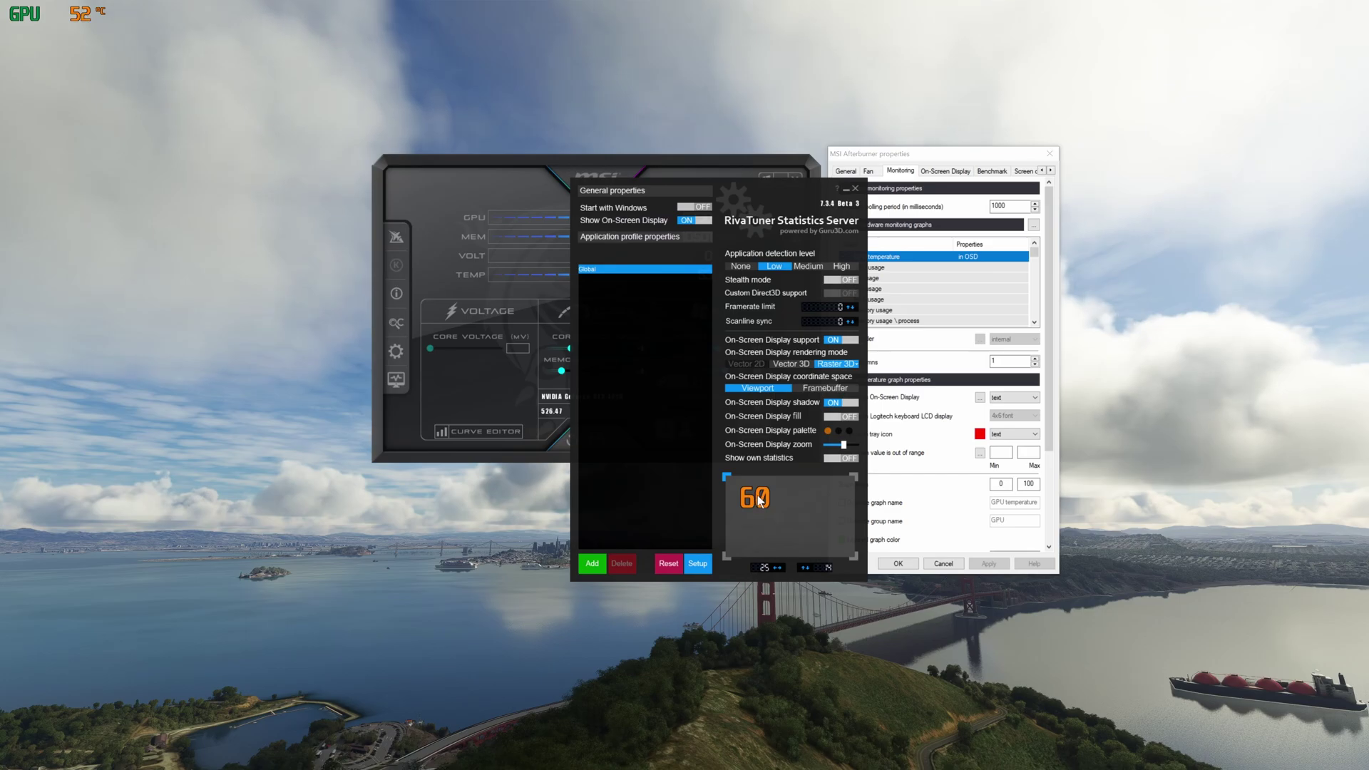
{"action": "left_click_drag", "start_coordinate": [757, 494], "coordinate": [818, 540]}
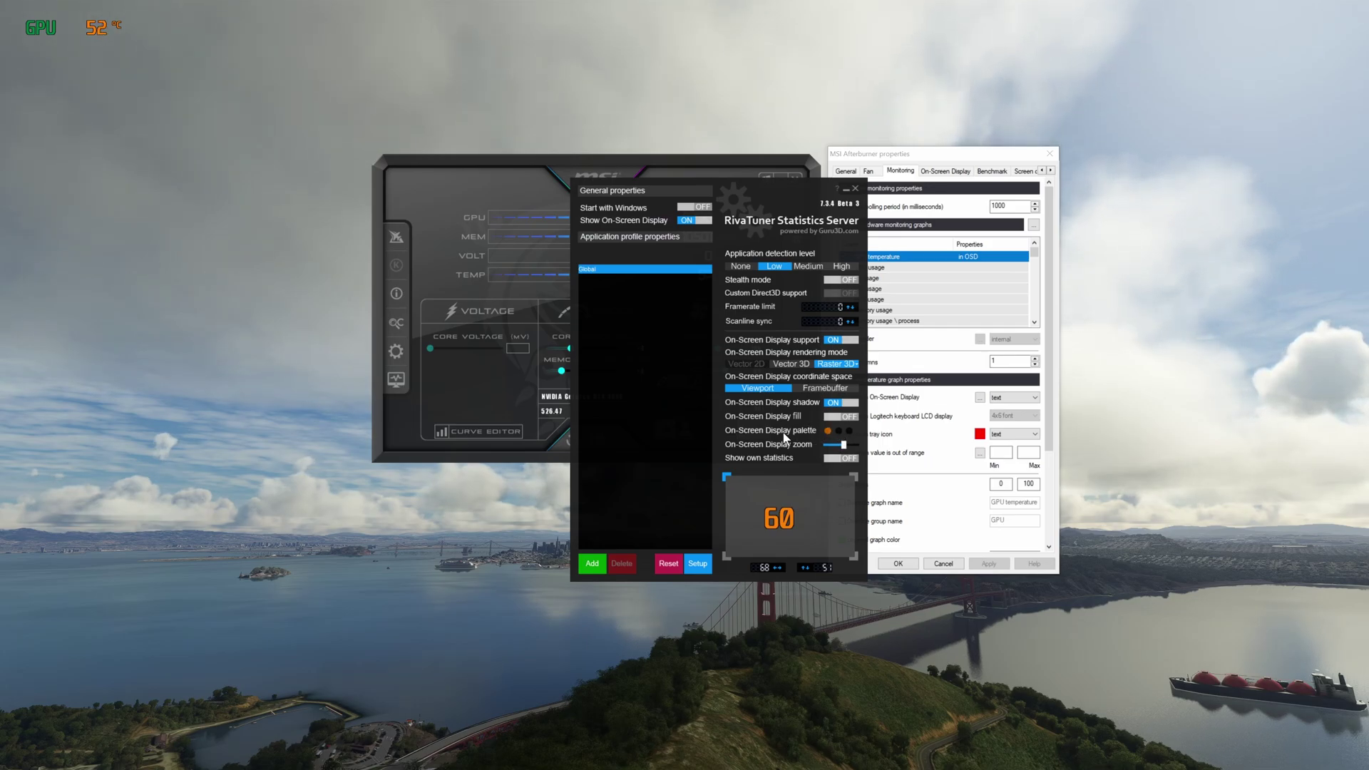
Keep the orange overlay colour and pick a new, larger overlay font.
{"action": "left_click", "coordinate": [828, 431]}
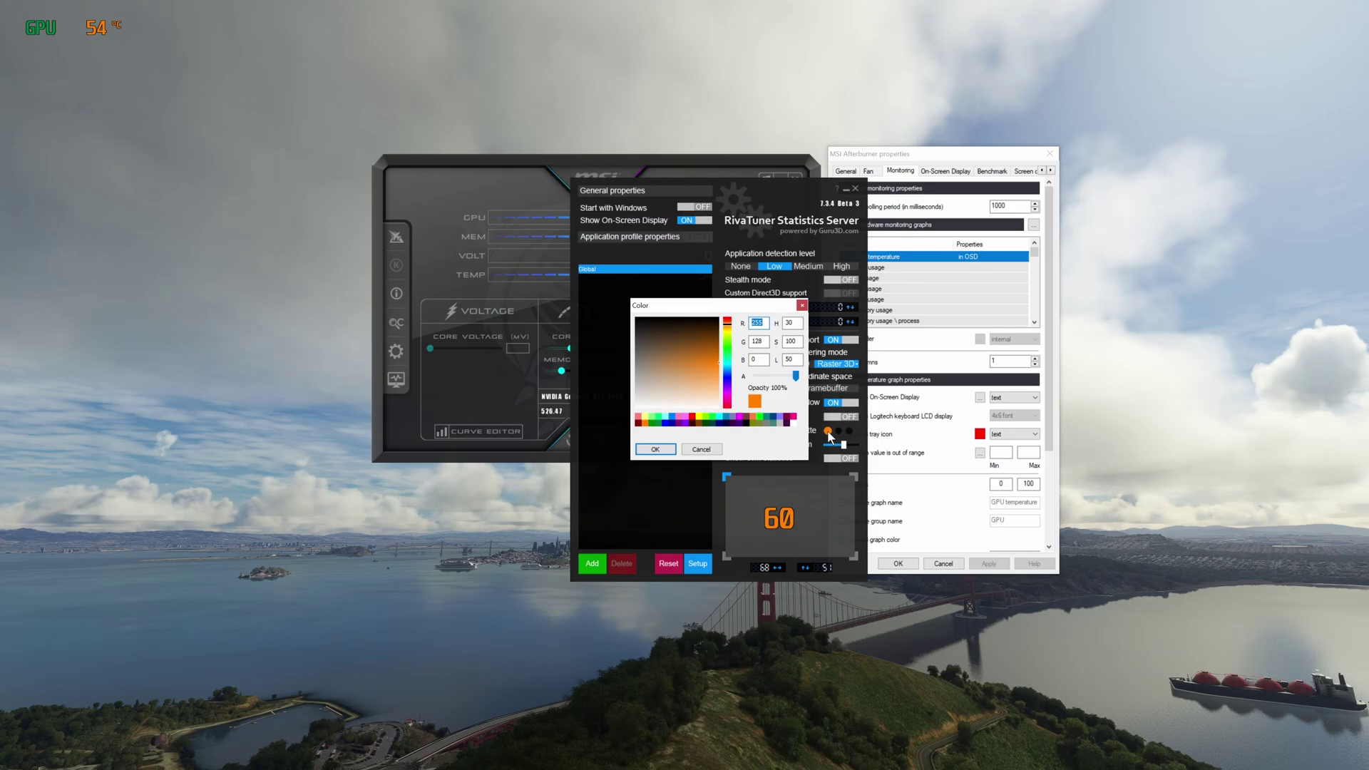
{"action": "left_click", "coordinate": [661, 447]}
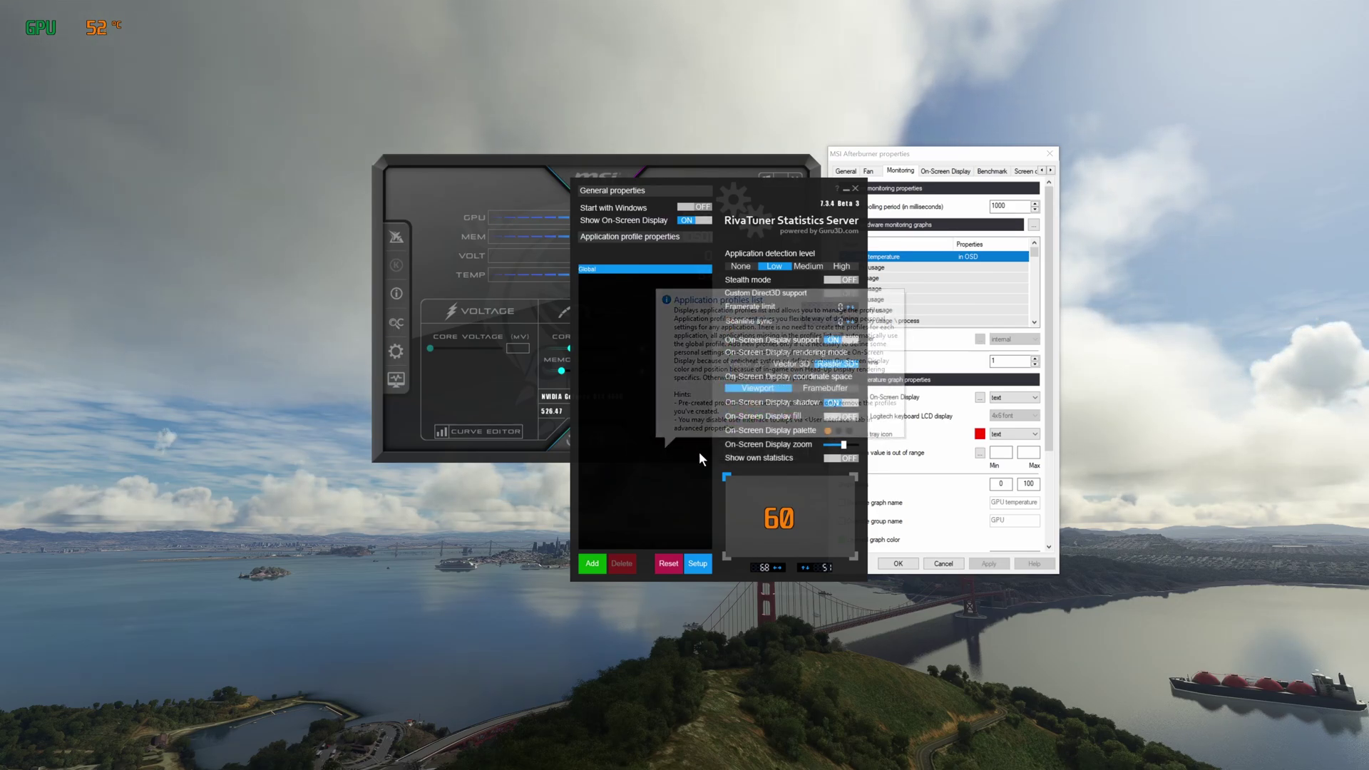
{"action": "left_click", "coordinate": [838, 364]}
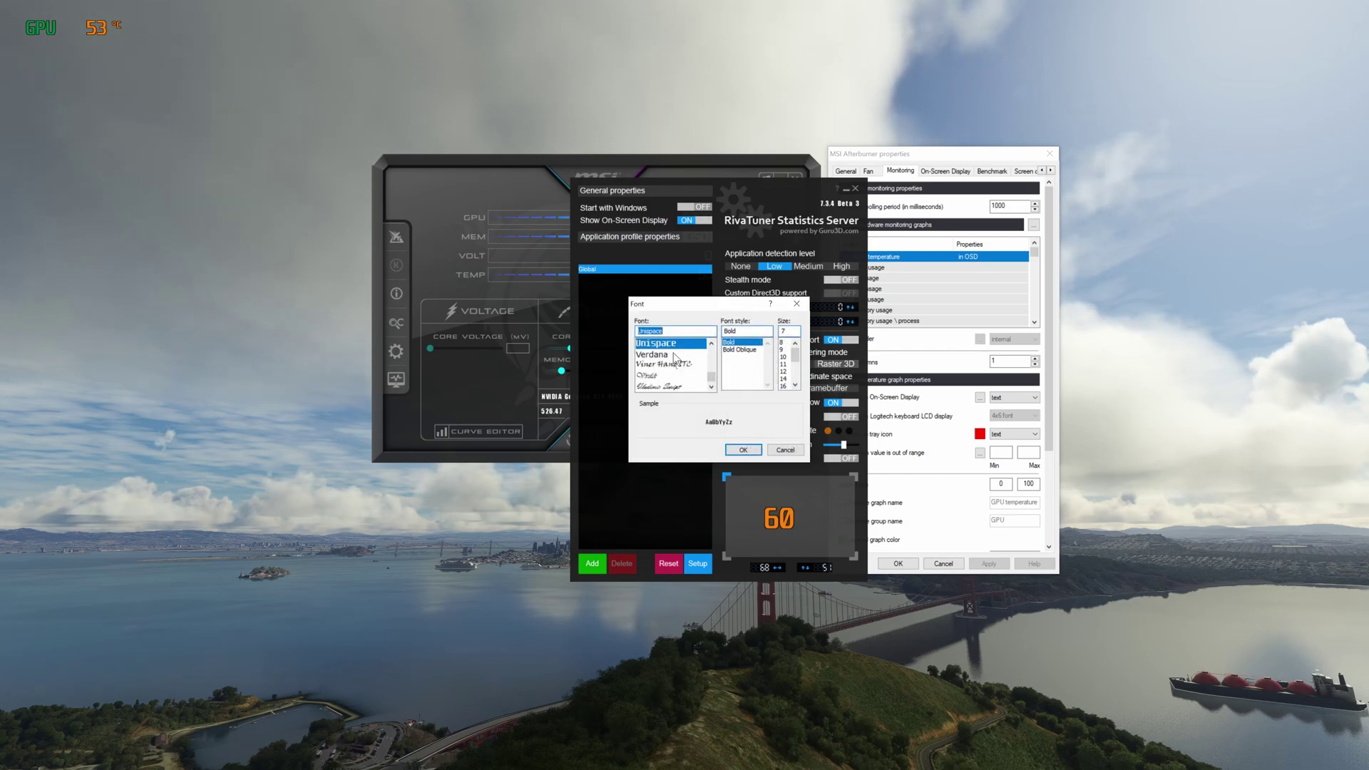
{"action": "left_click_drag", "start_coordinate": [711, 377], "coordinate": [713, 367]}
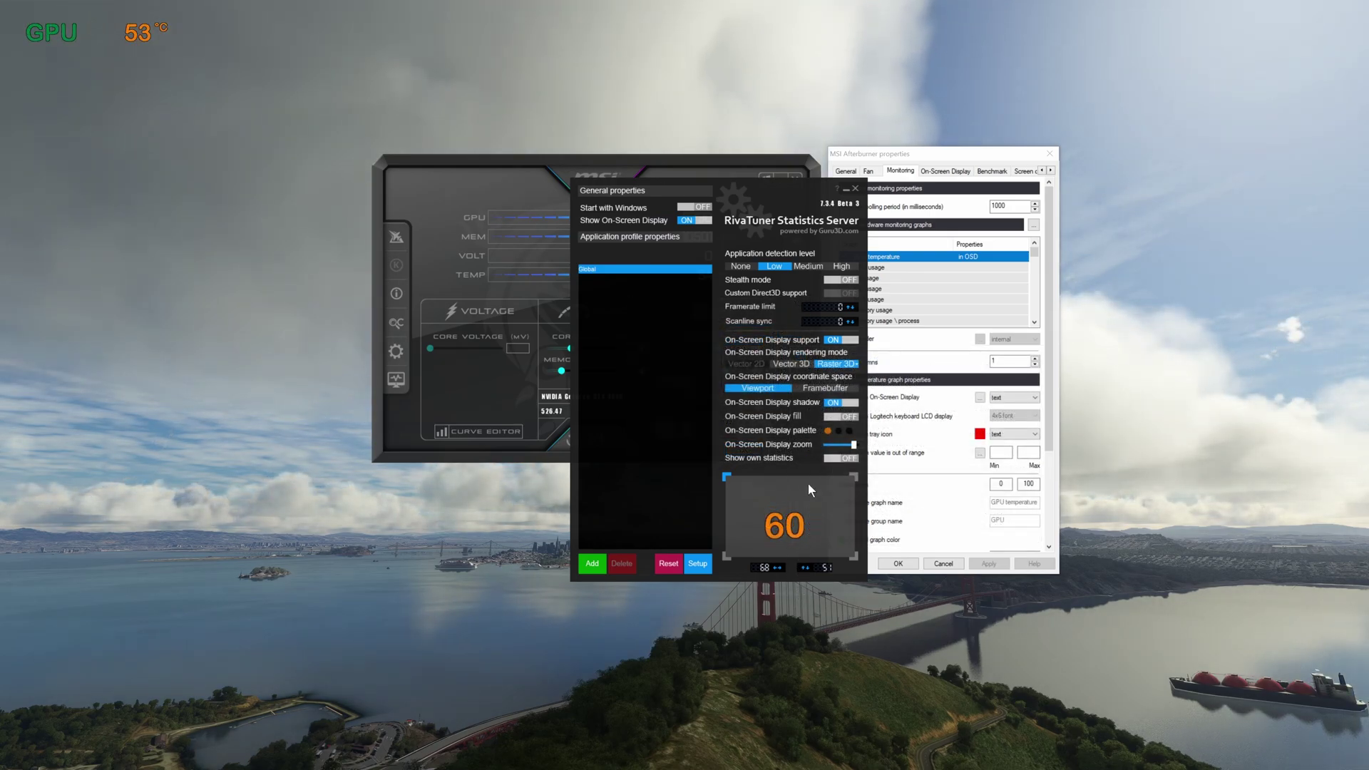
Close RivaTuner, add GPU usage to the OSD and apply, then untick and apply again.
{"action": "left_click", "coordinate": [854, 187]}
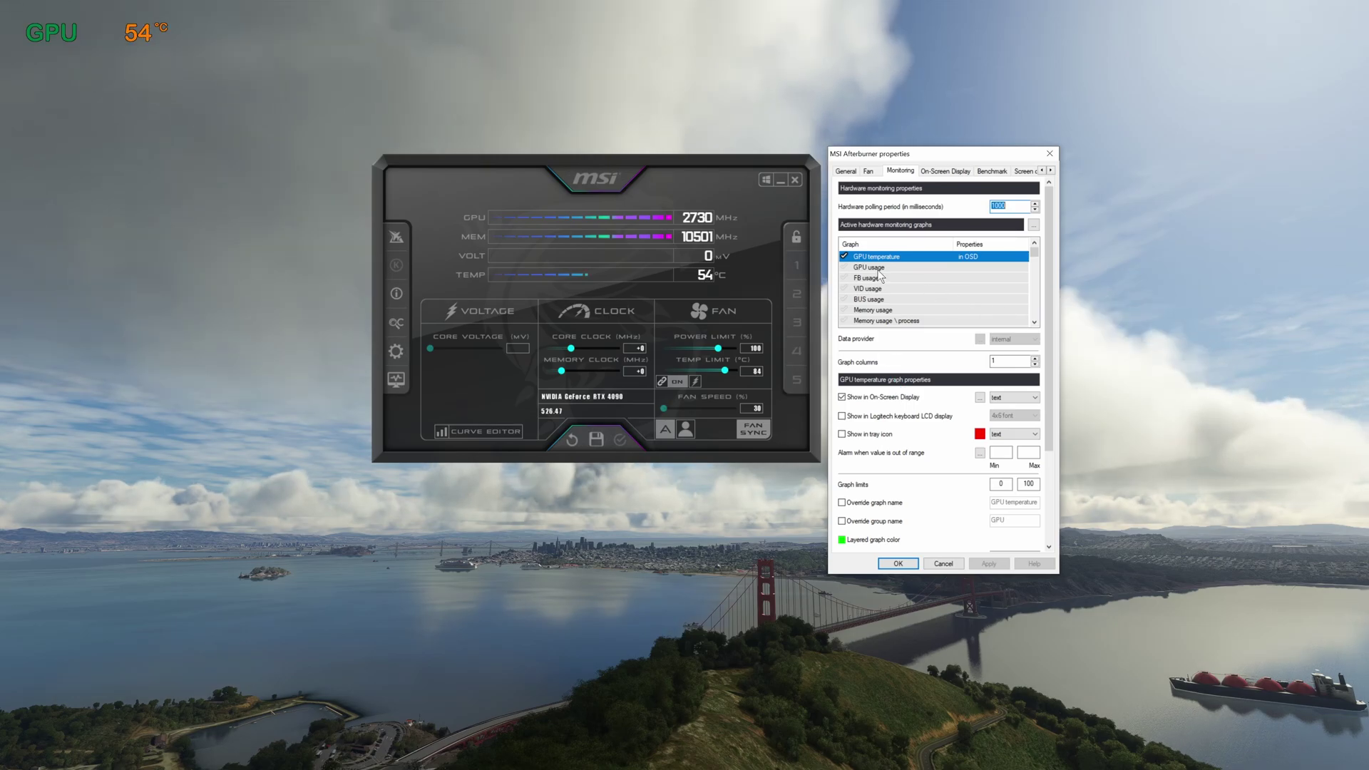
{"action": "left_click", "coordinate": [844, 267]}
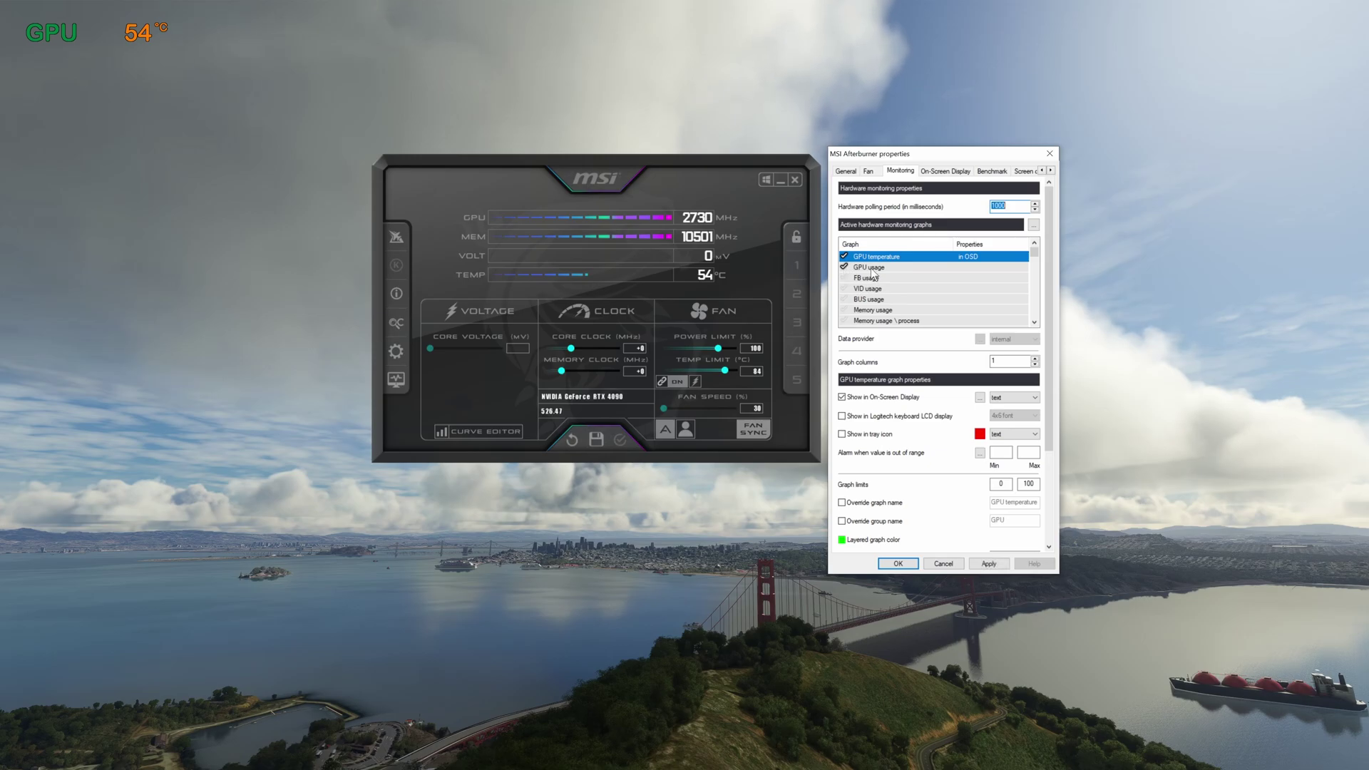
{"action": "left_click", "coordinate": [870, 268]}
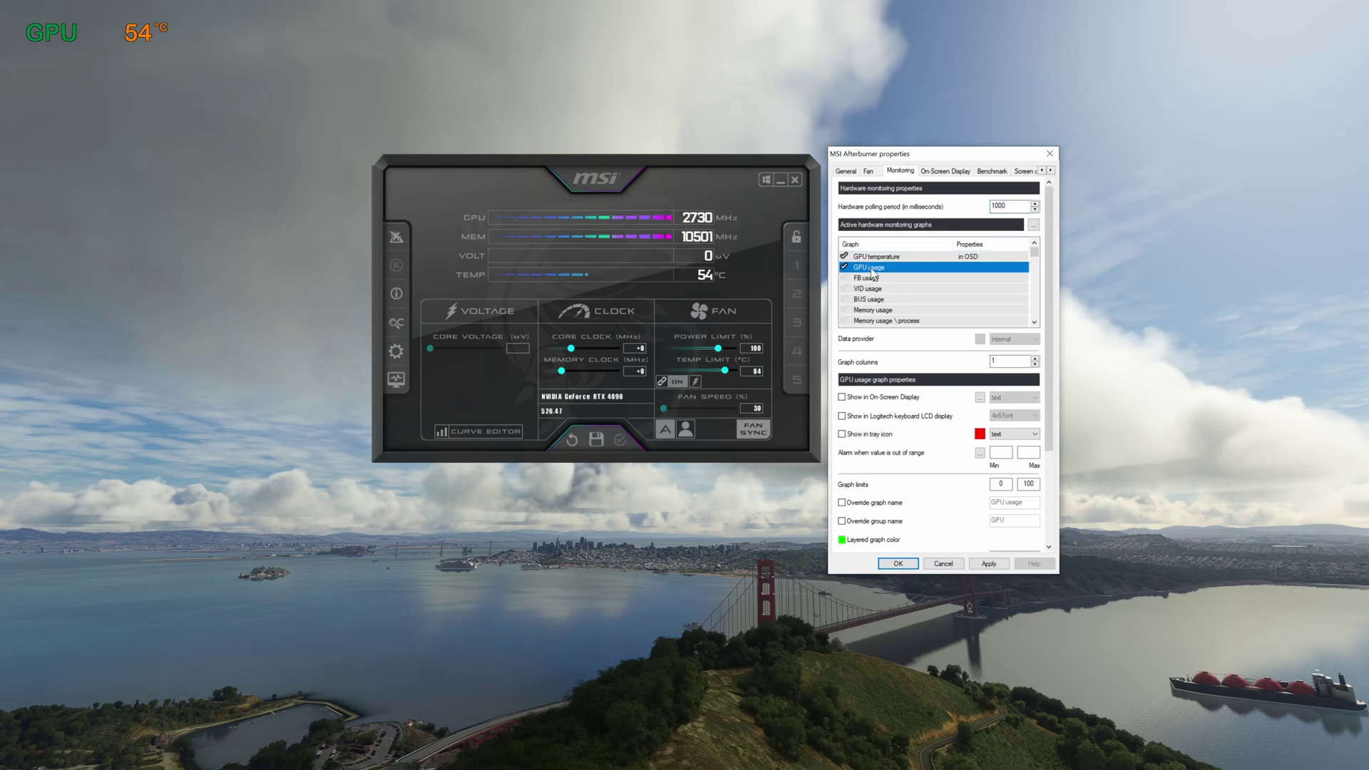
{"action": "left_click", "coordinate": [843, 397]}
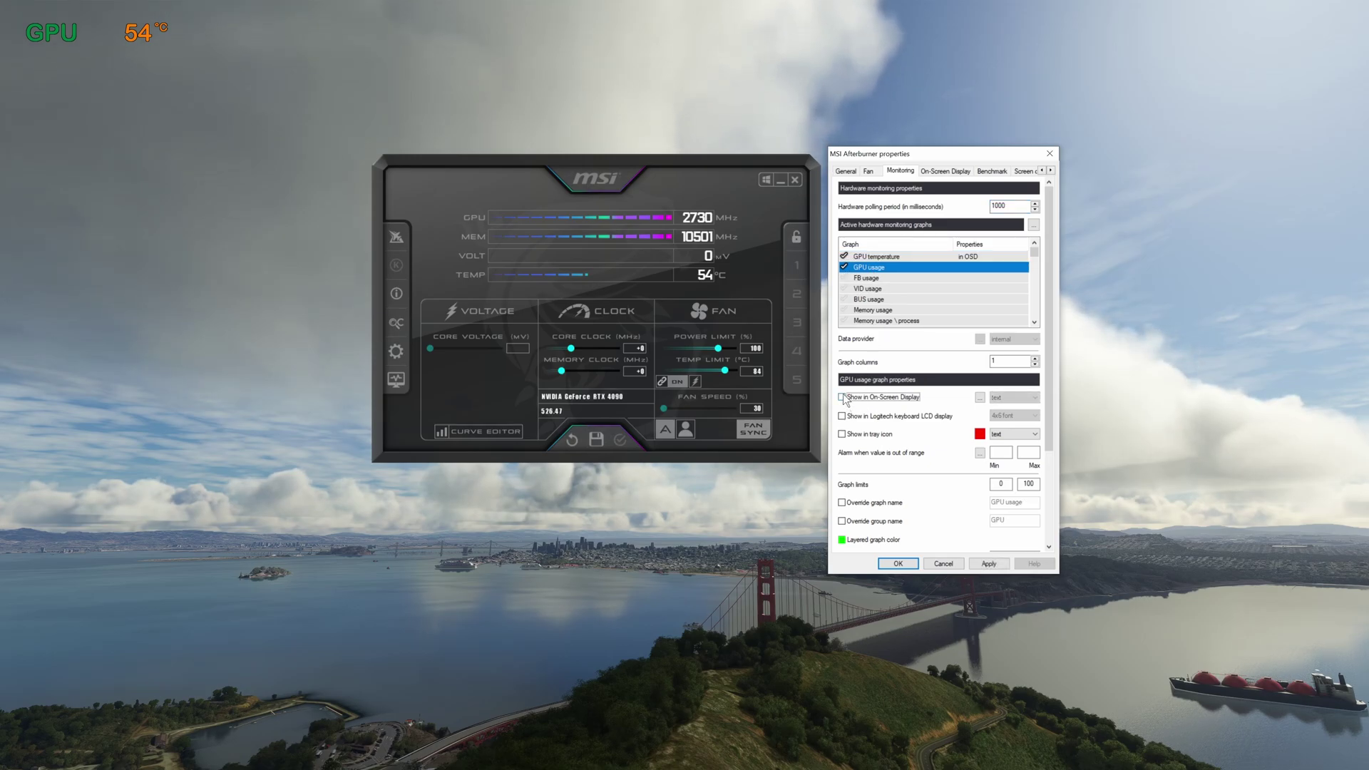
{"action": "left_click", "coordinate": [988, 563]}
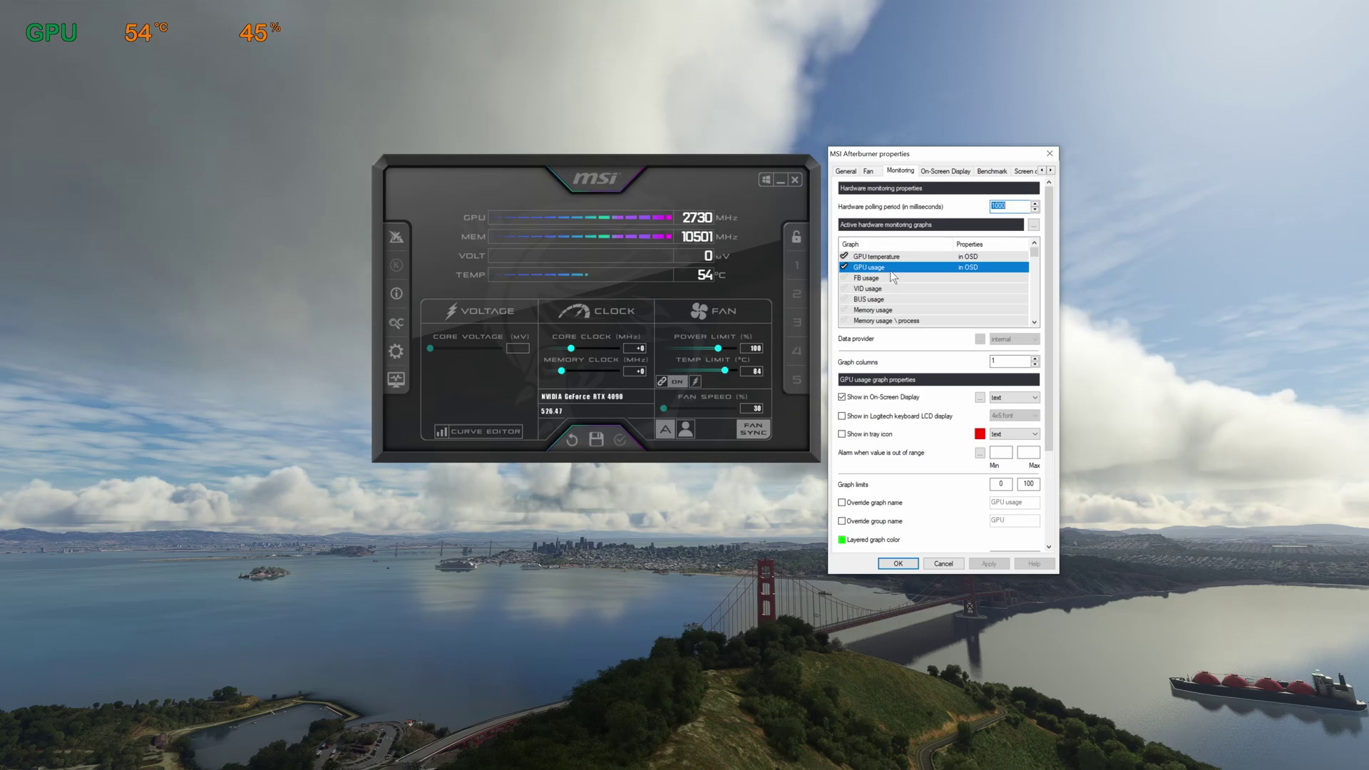
{"action": "left_click", "coordinate": [844, 266]}
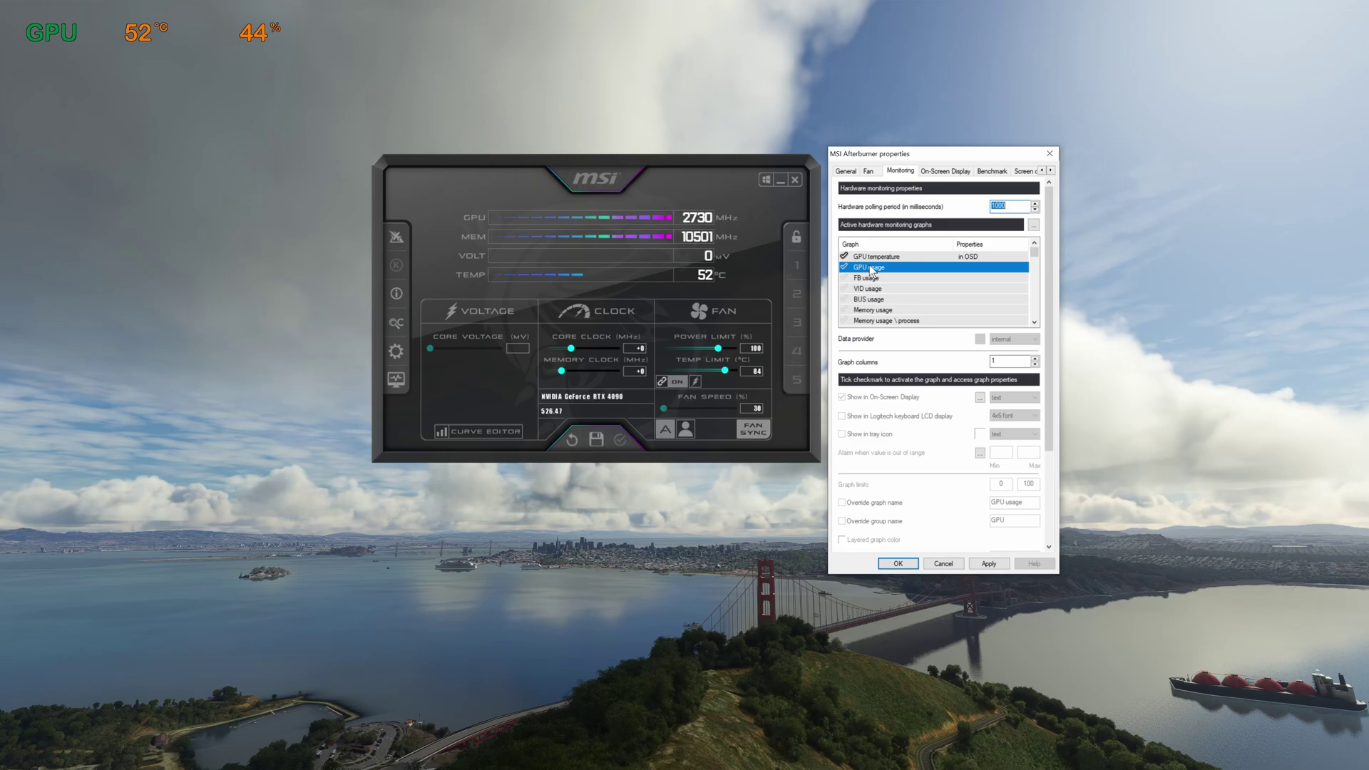
{"action": "left_click", "coordinate": [988, 563]}
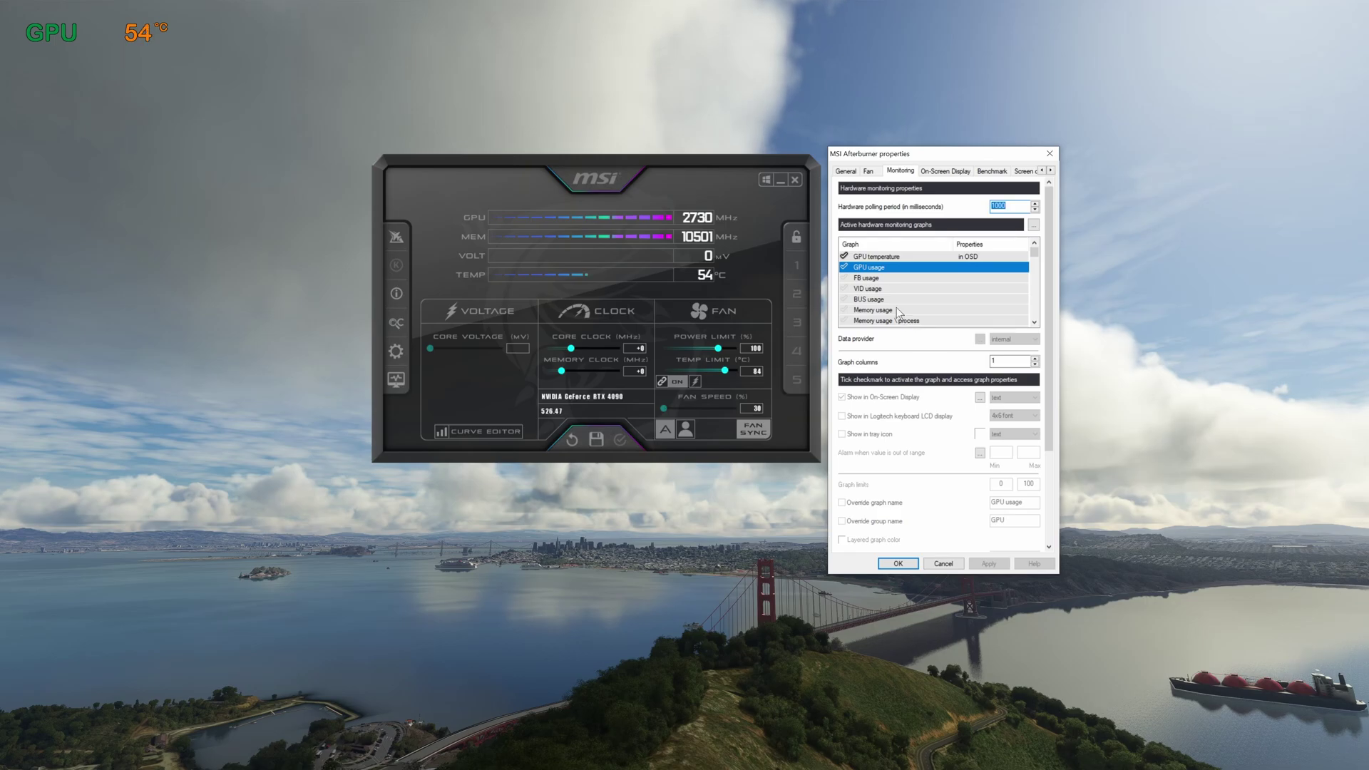
Enable Memory usage with Show in On-Screen Display, apply, and scroll down the graph list.
{"action": "left_click", "coordinate": [844, 309]}
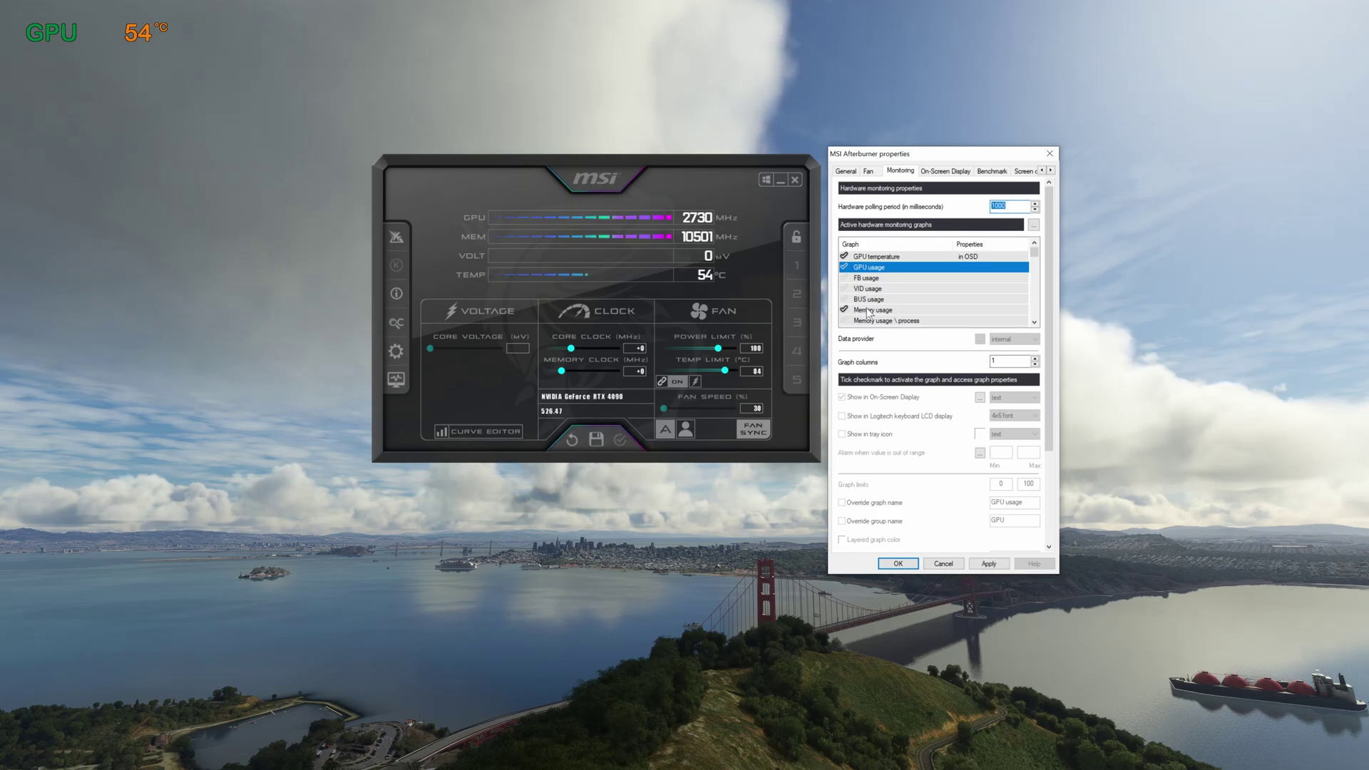
{"action": "left_click", "coordinate": [868, 310]}
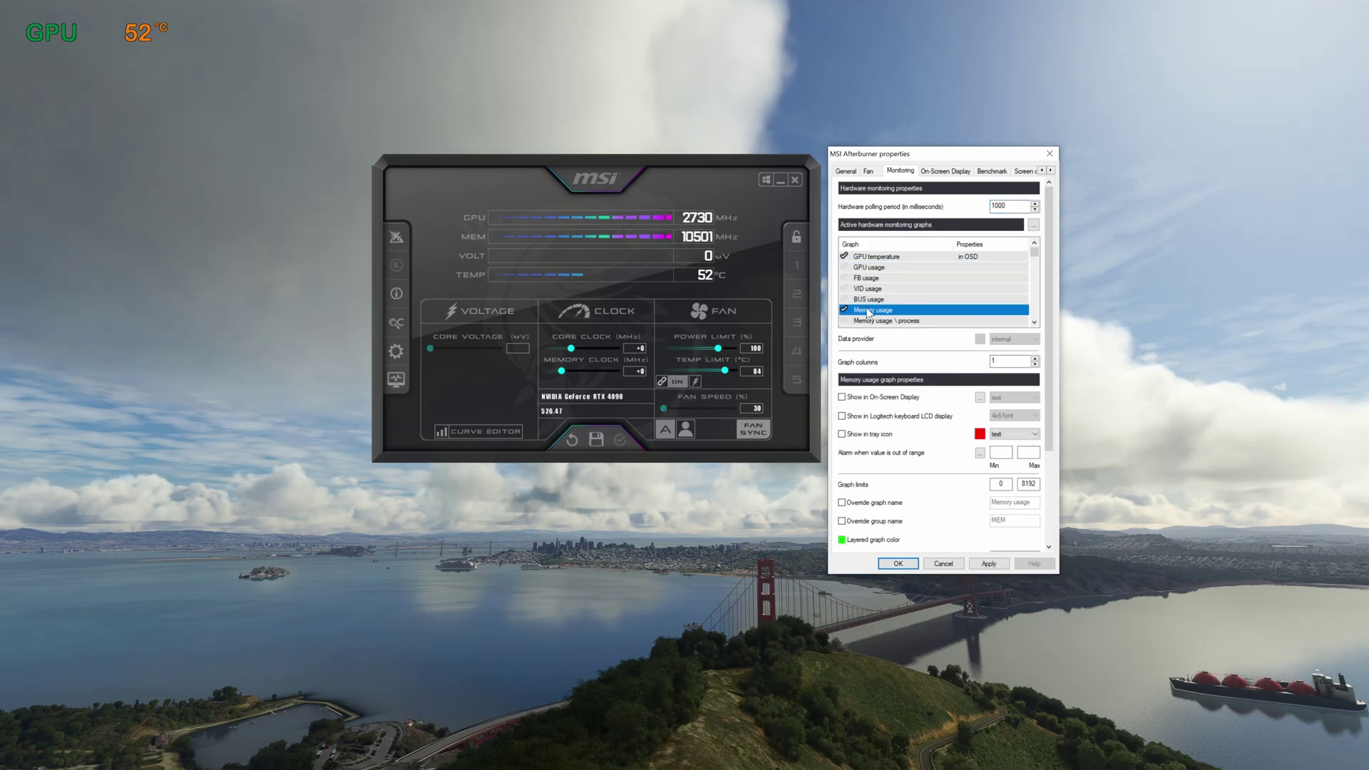
{"action": "left_click", "coordinate": [843, 398]}
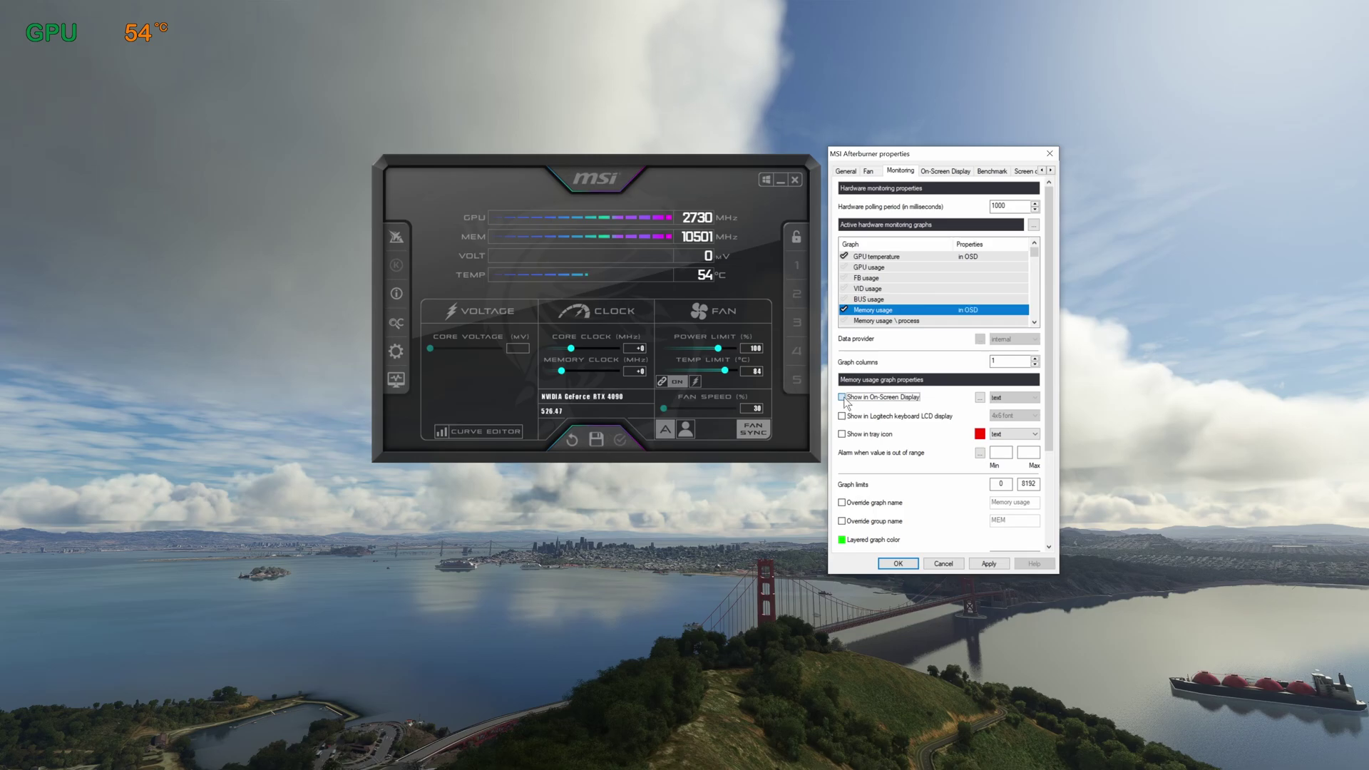
{"action": "left_click", "coordinate": [988, 564]}
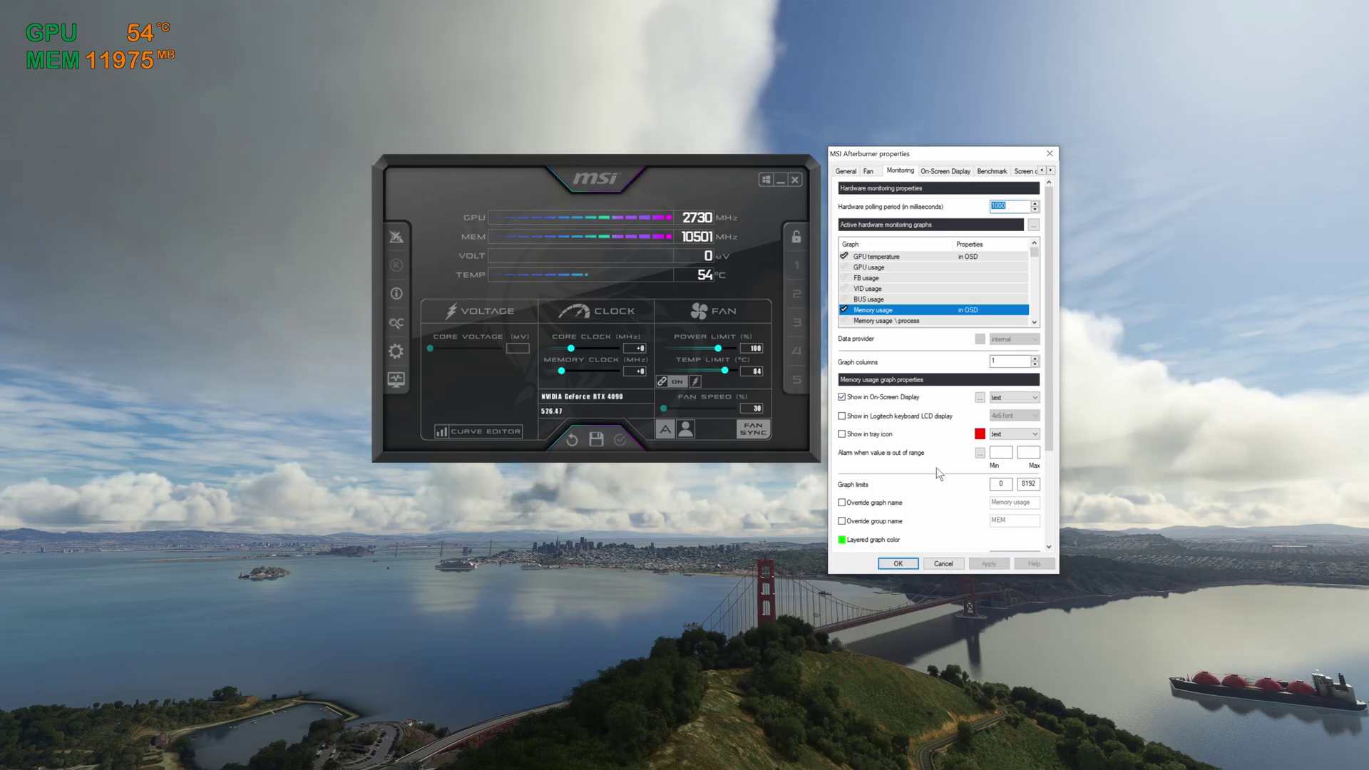
{"action": "left_click", "coordinate": [1034, 322]}
{"action": "left_click", "coordinate": [1034, 322]}
{"action": "left_click", "coordinate": [1033, 323]}
{"action": "left_click", "coordinate": [1034, 323]}
{"action": "left_click", "coordinate": [1034, 322]}
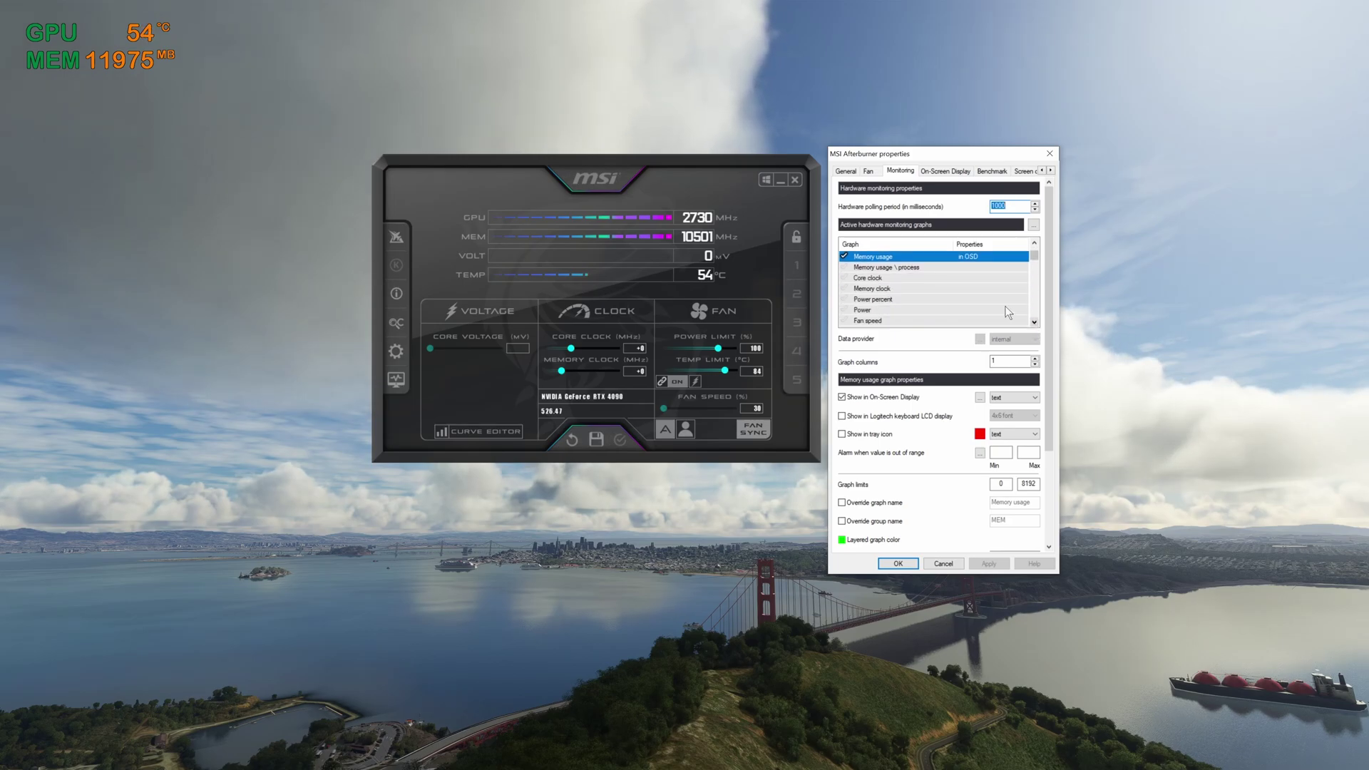
Show Core clock in the OSD and enable the Memory clock graph, applying each.
{"action": "left_click", "coordinate": [864, 282]}
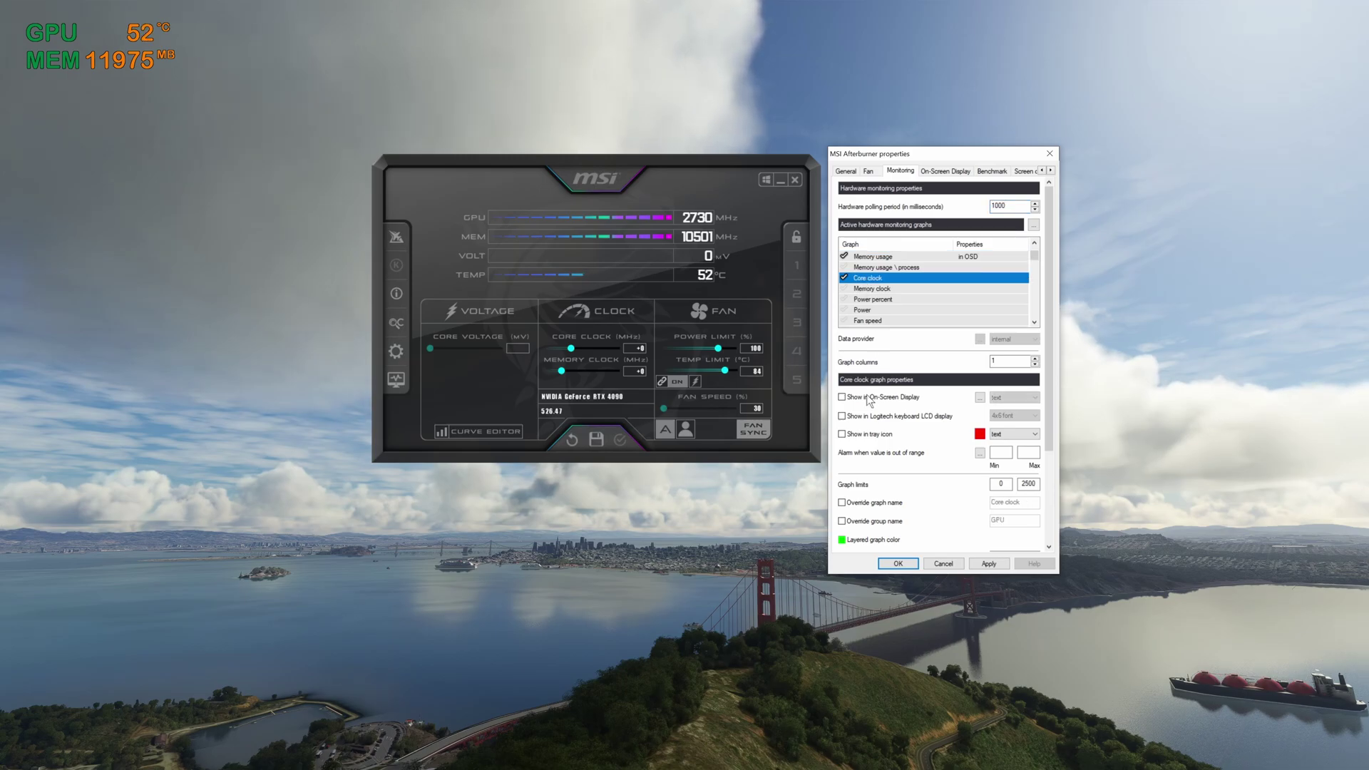
{"action": "left_click", "coordinate": [842, 397]}
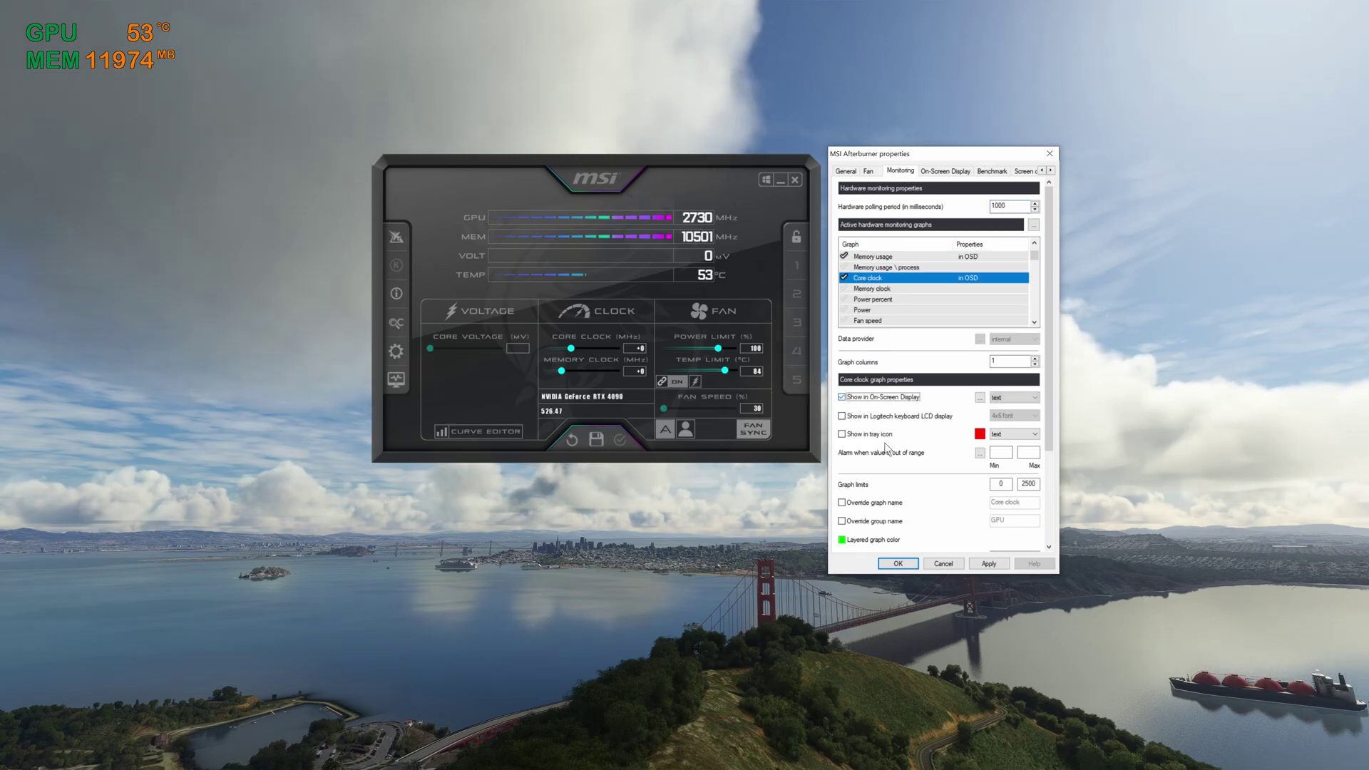
{"action": "left_click", "coordinate": [985, 564]}
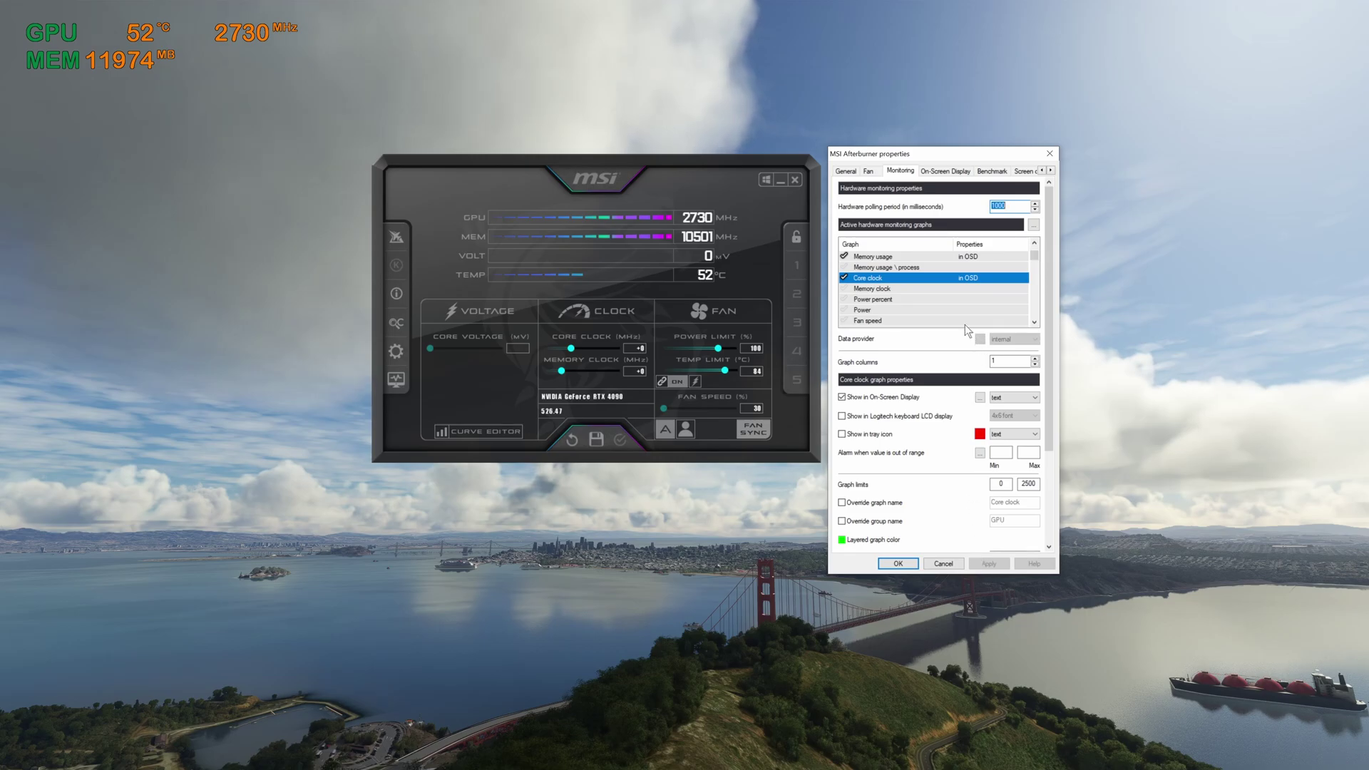
{"action": "left_click", "coordinate": [844, 288]}
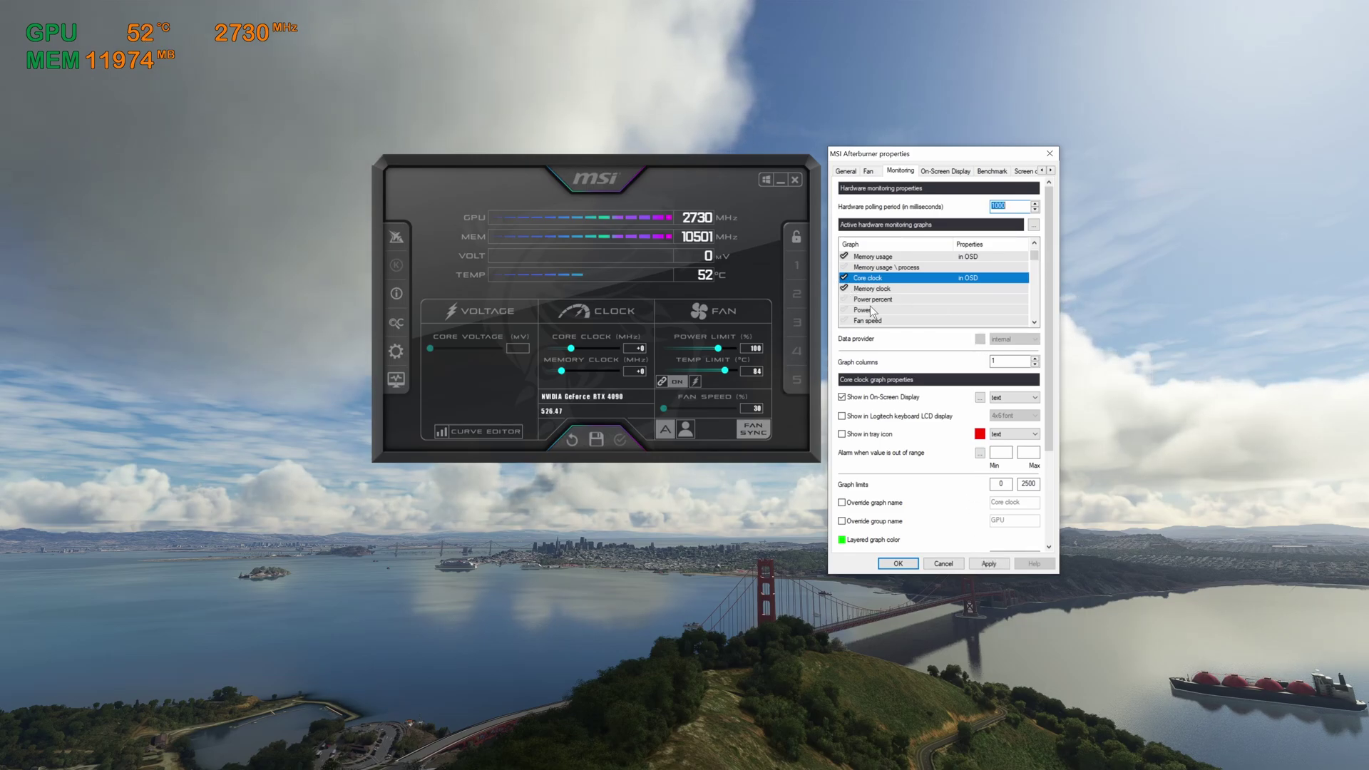
{"action": "left_click", "coordinate": [984, 563]}
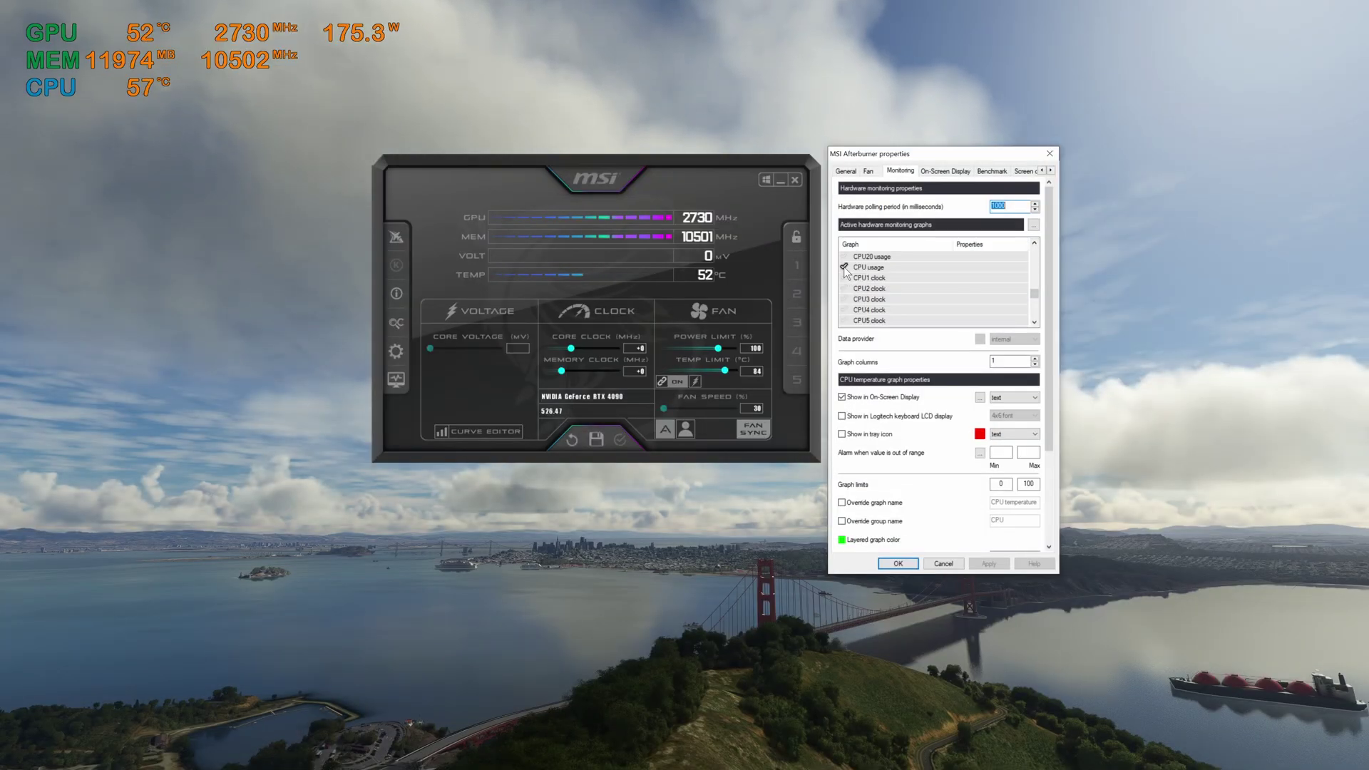
Enable CPU usage with Show in On-Screen Display and apply.
{"action": "left_click", "coordinate": [844, 267]}
{"action": "left_click", "coordinate": [881, 270]}
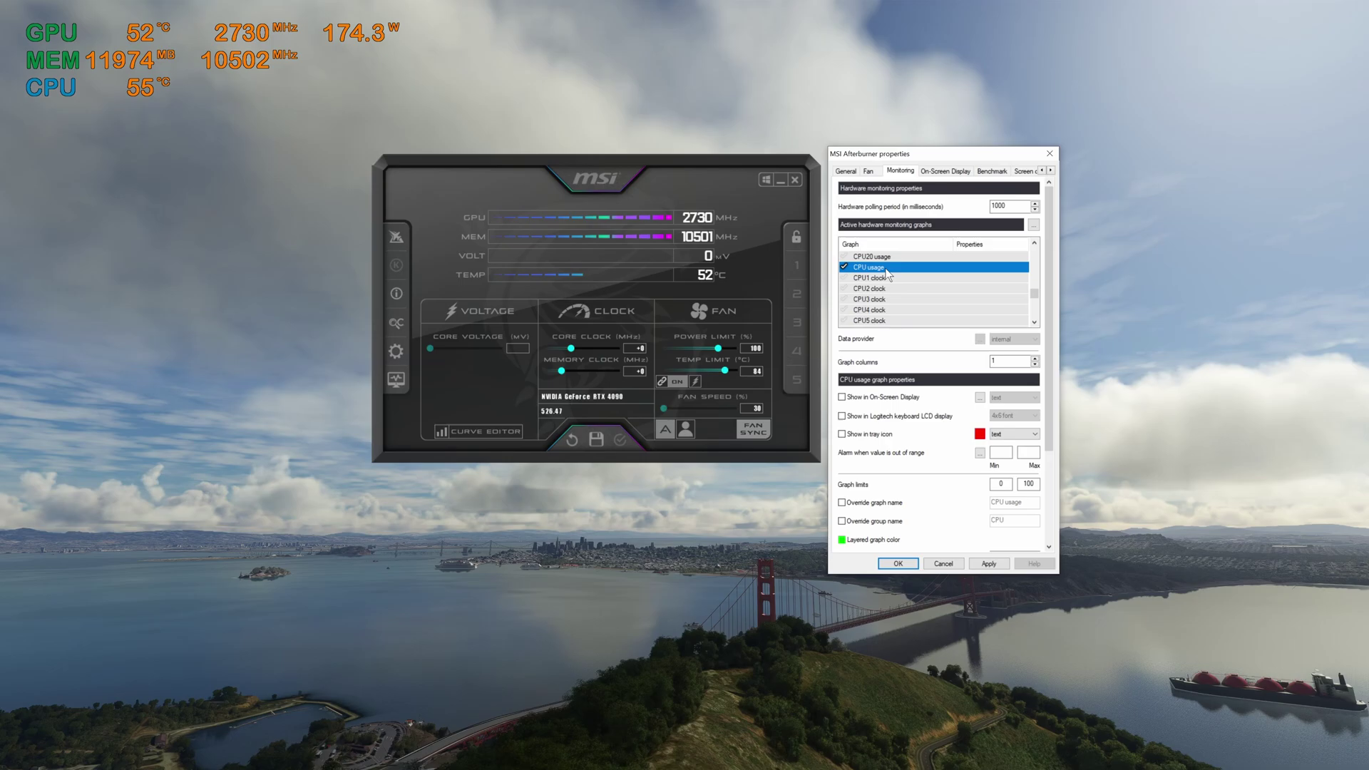
{"action": "left_click", "coordinate": [842, 398]}
{"action": "left_click", "coordinate": [988, 564]}
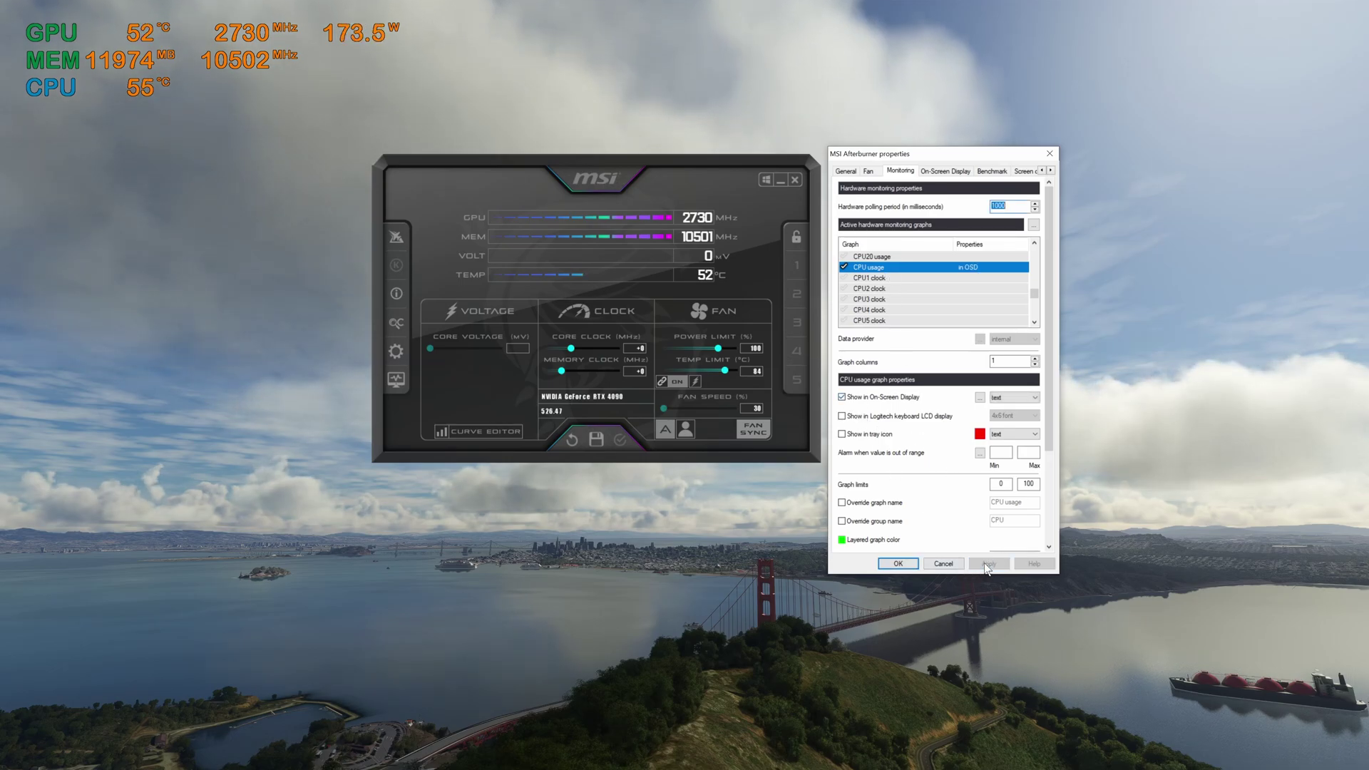
{"action": "scroll", "coordinate": [844, 305], "scroll_direction": "down", "scroll_amount": 7}
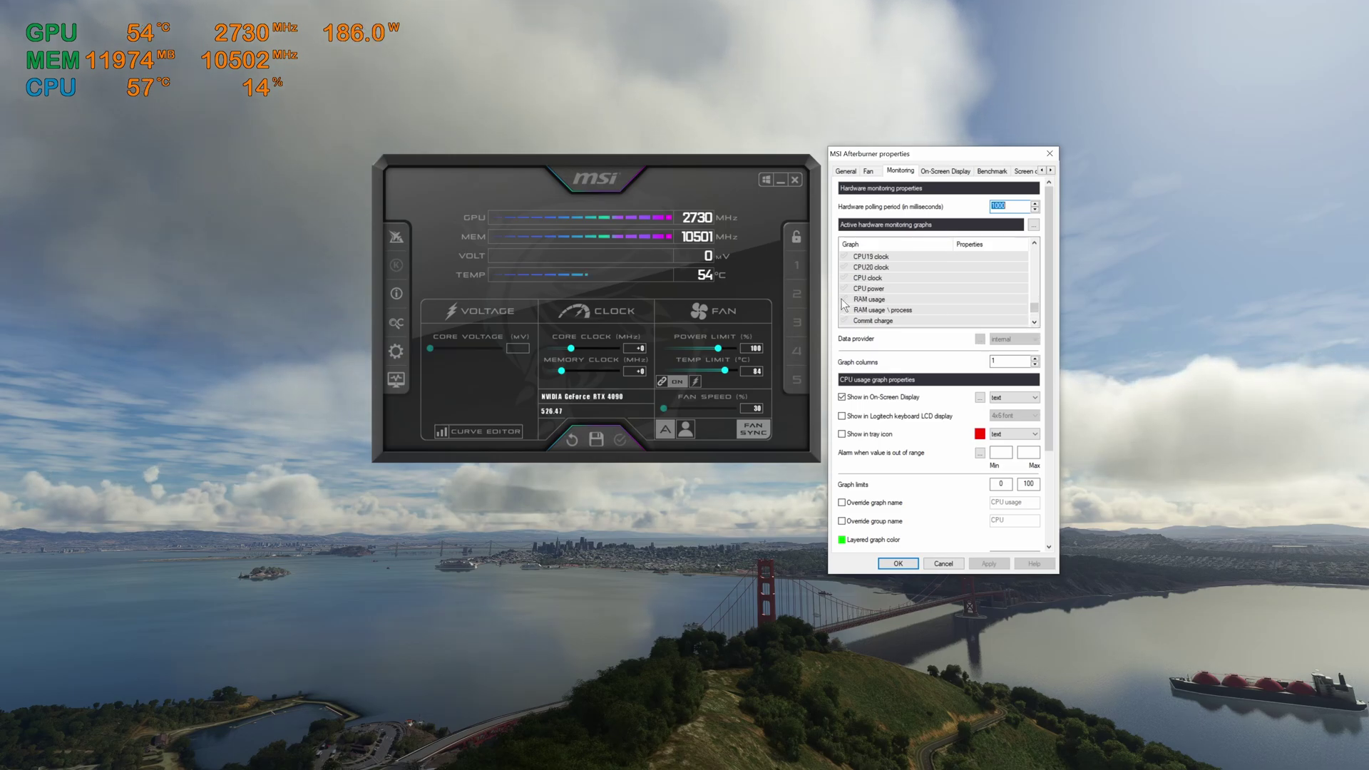
Add RAM usage to the overlay and enable the Framerate graph.
{"action": "left_click", "coordinate": [844, 300]}
{"action": "left_click", "coordinate": [987, 564]}
{"action": "left_click", "coordinate": [1034, 323]}
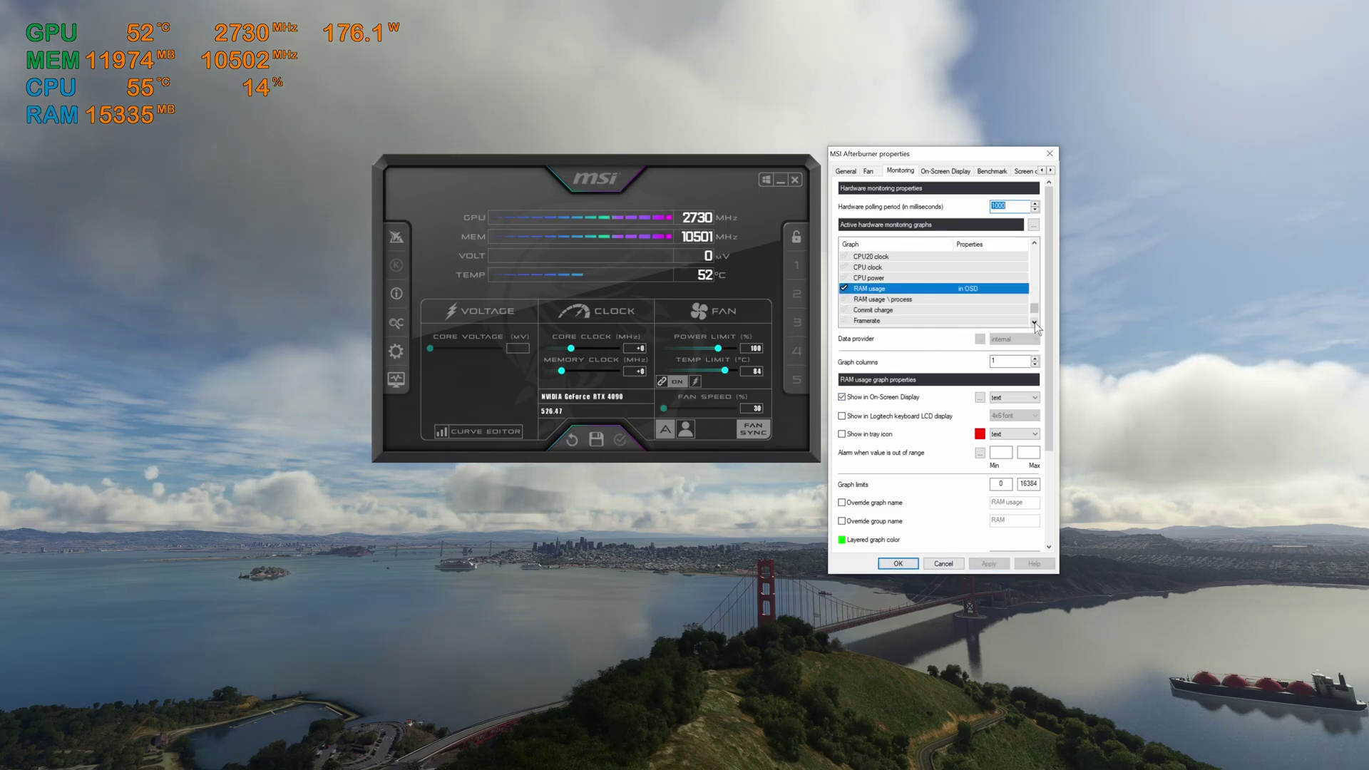
{"action": "scroll", "coordinate": [1033, 323], "scroll_direction": "down", "scroll_amount": 2}
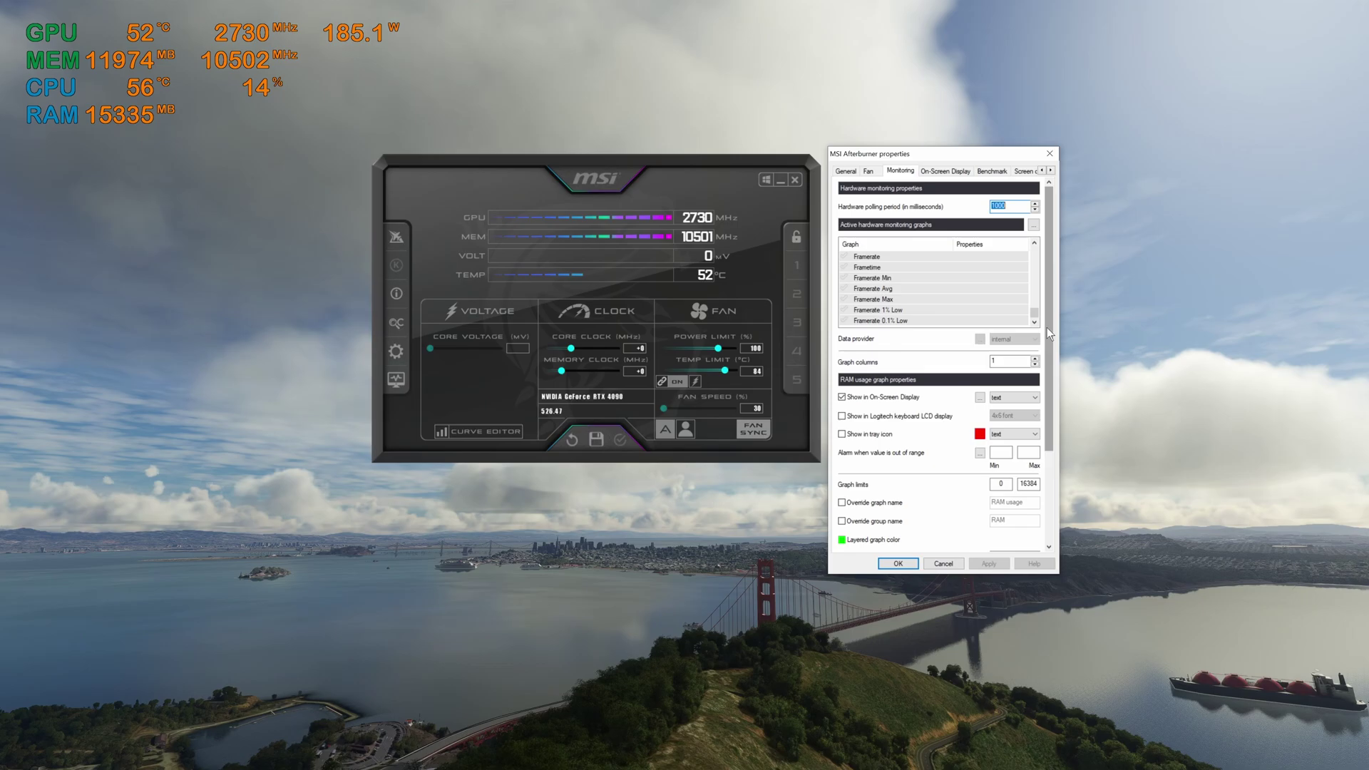
{"action": "left_click", "coordinate": [845, 256]}
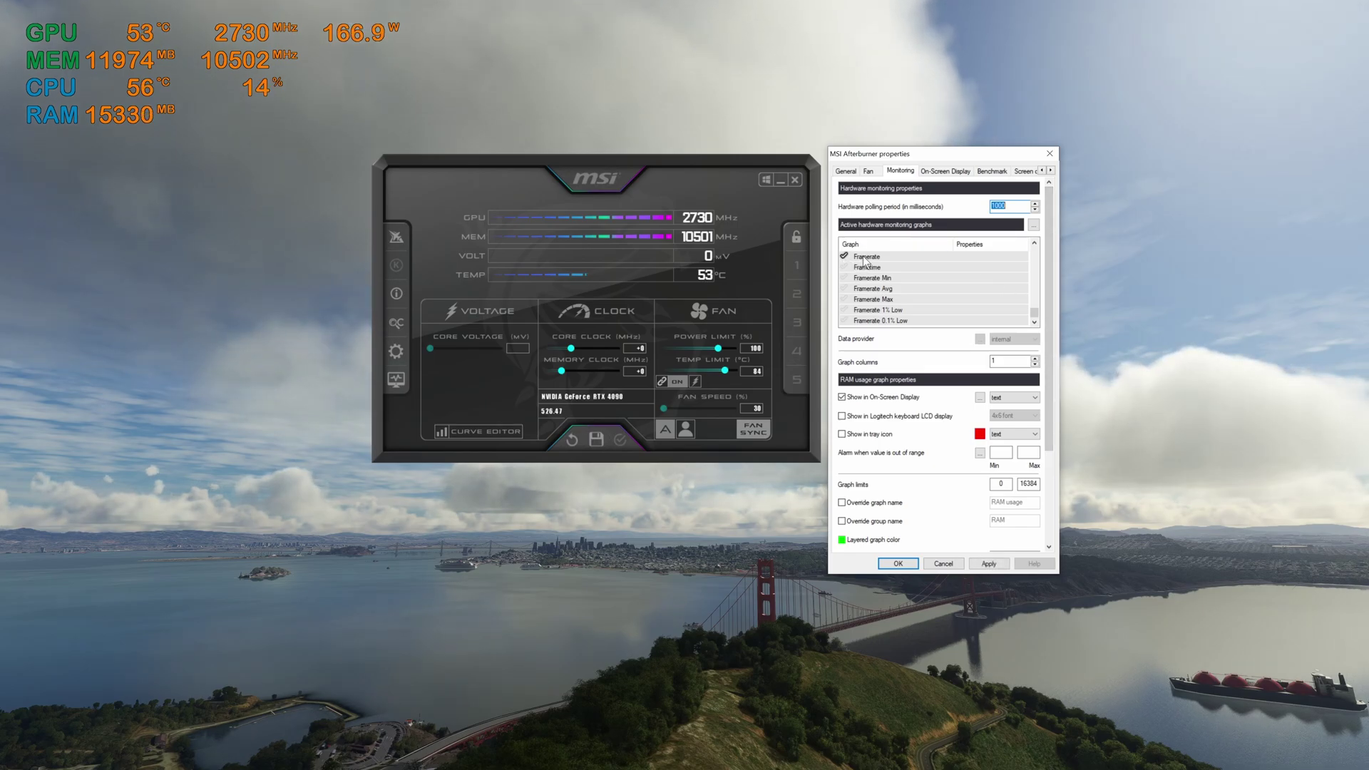
Show Framerate in the on-screen overlay and apply the change.
{"action": "left_click", "coordinate": [867, 258]}
{"action": "left_click", "coordinate": [843, 397]}
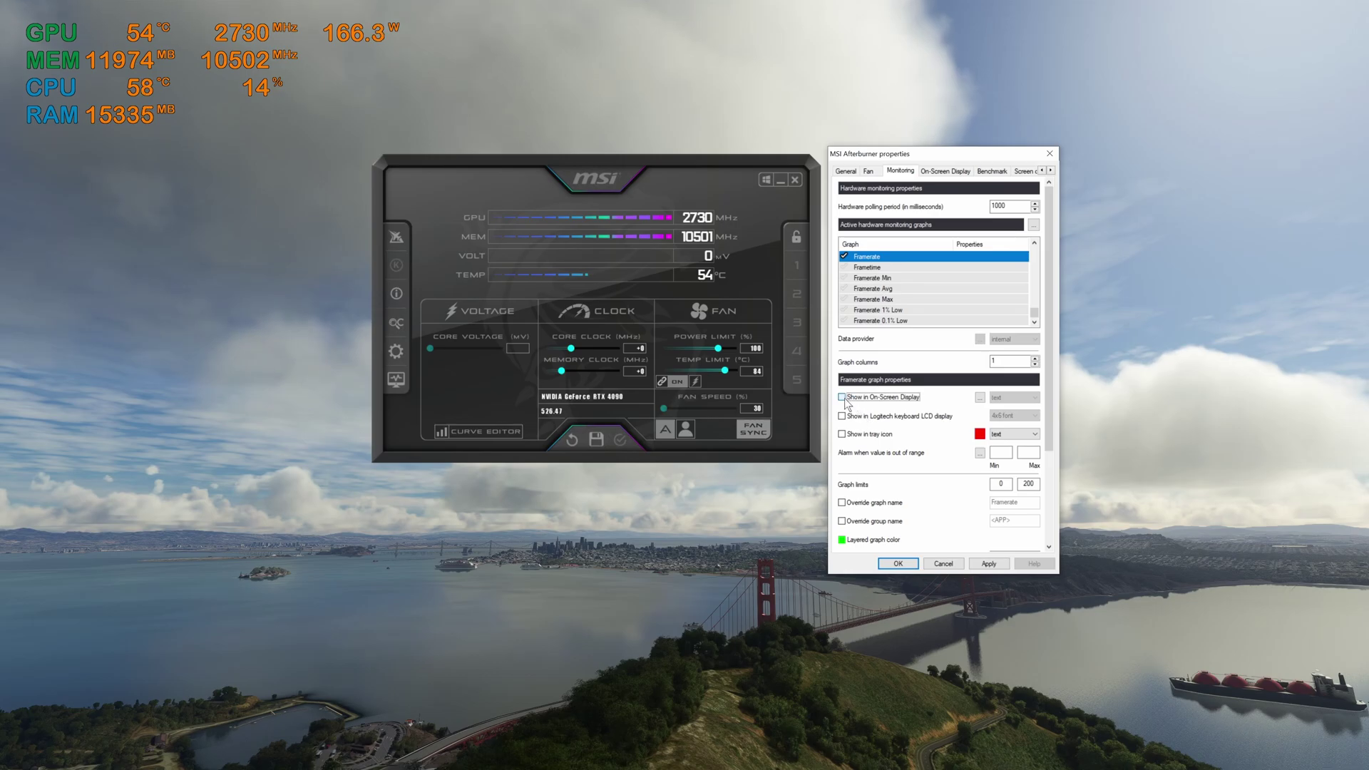
{"action": "left_click", "coordinate": [988, 564]}
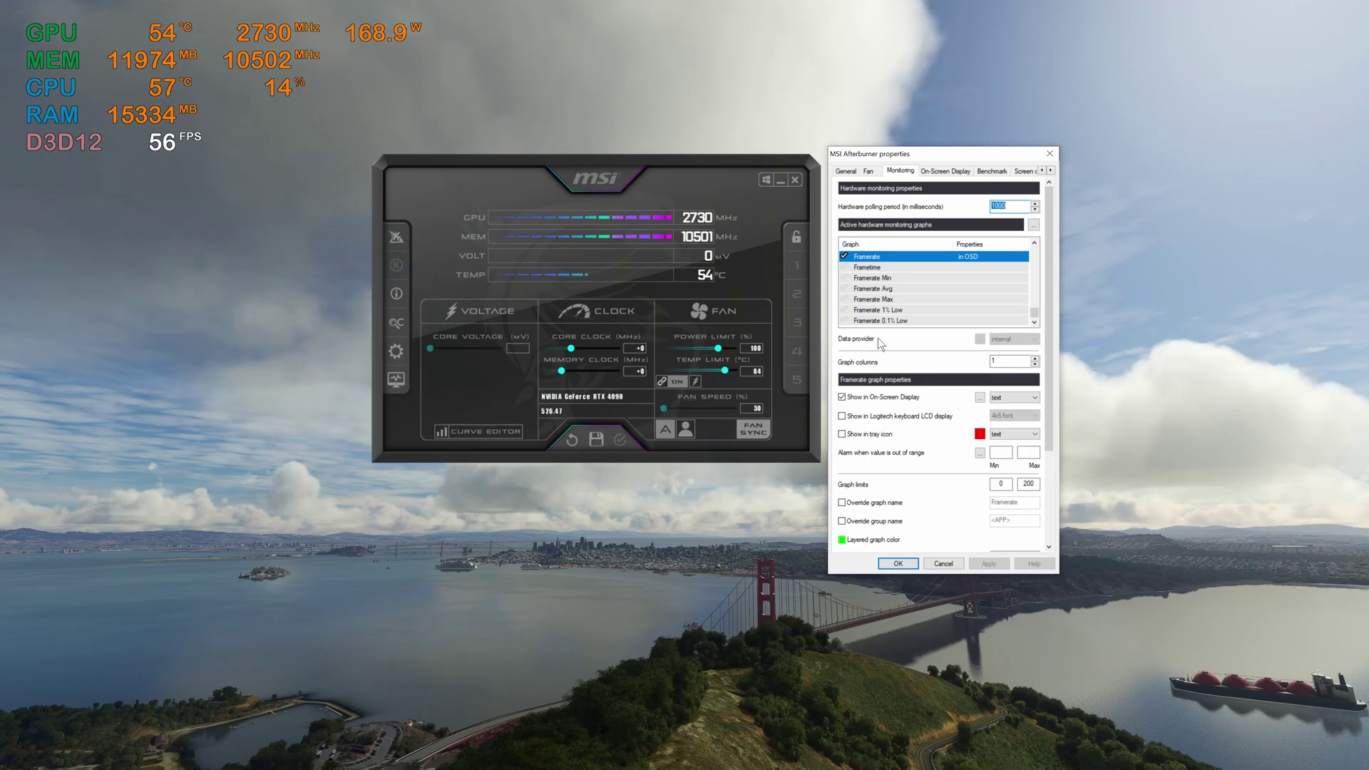
Enable the Frametime graph, show it in the on-screen overlay, and apply.
{"action": "left_click", "coordinate": [844, 267]}
{"action": "left_click", "coordinate": [868, 268]}
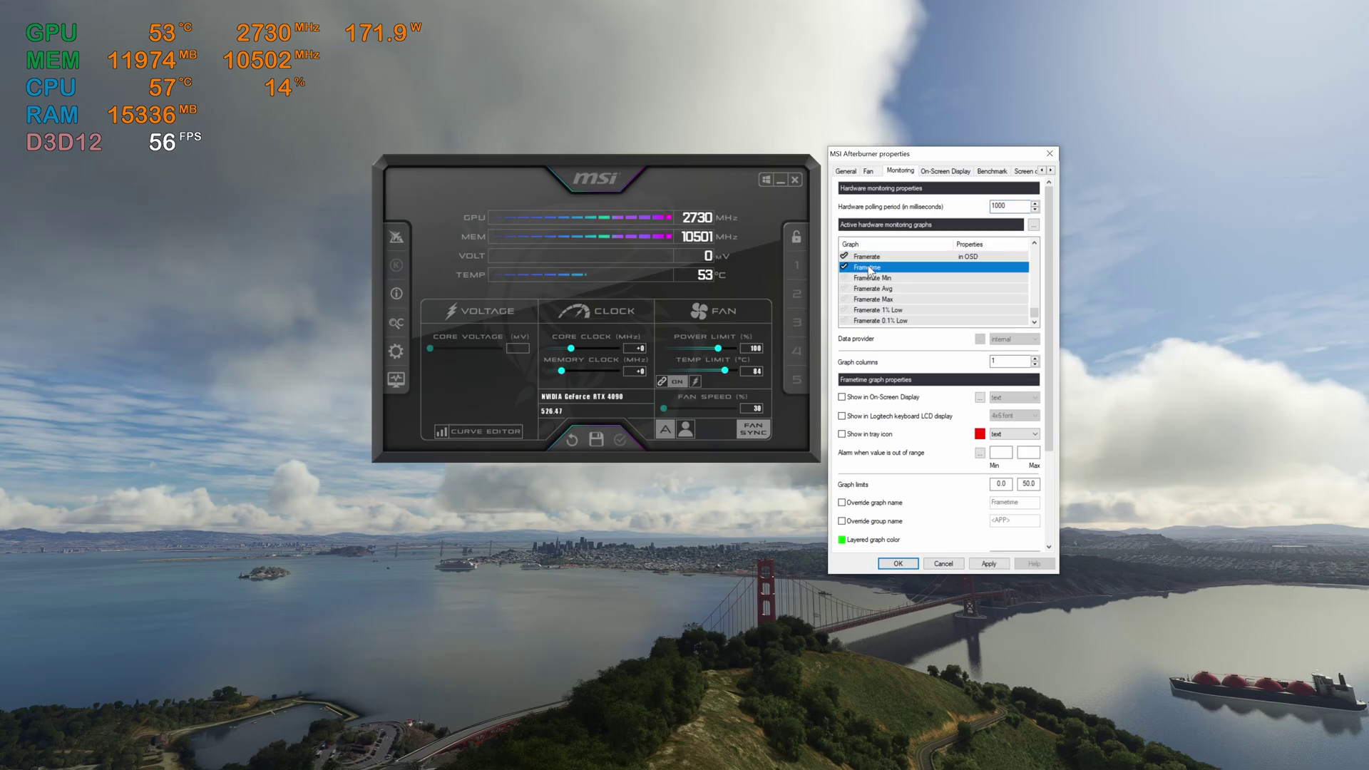
{"action": "left_click", "coordinate": [842, 397]}
{"action": "left_click", "coordinate": [995, 565]}
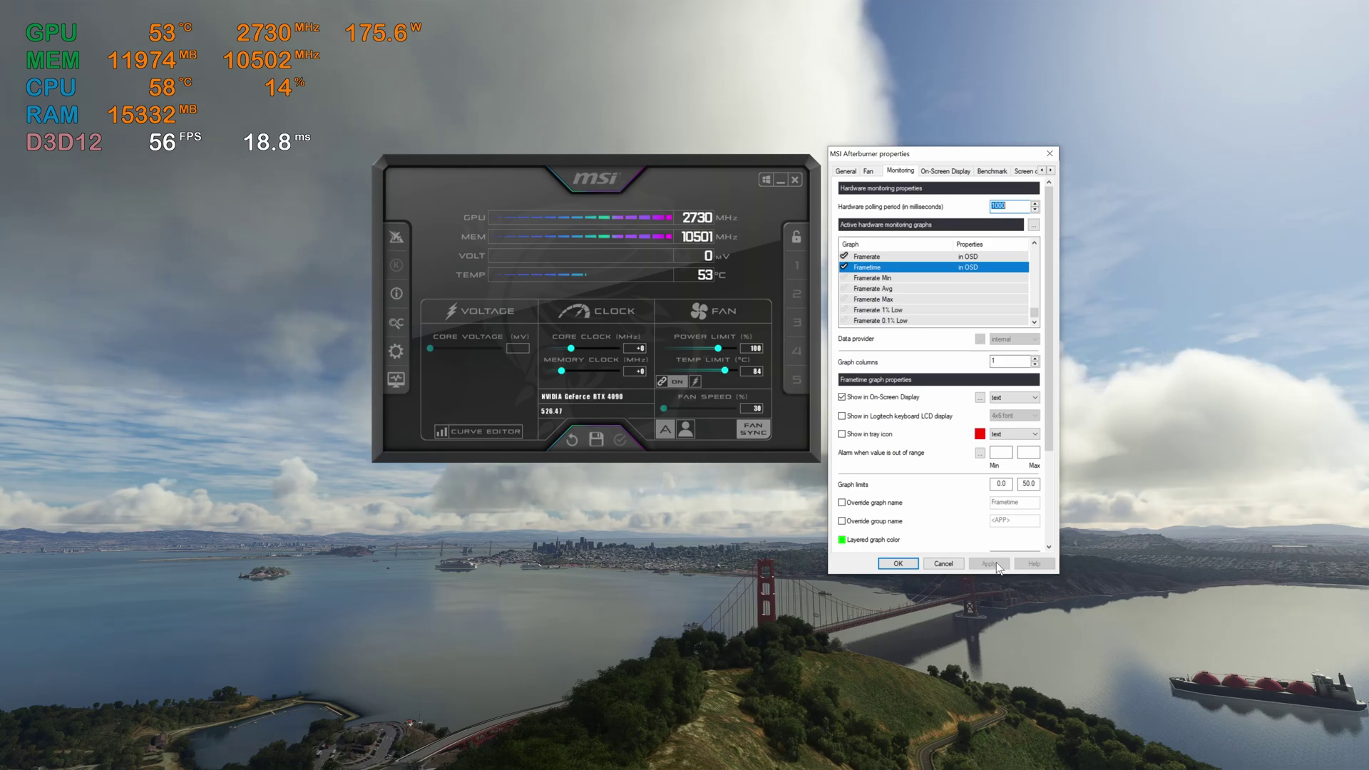
Turn on the Framerate Avg graph with Show in On-Screen Display ticked, and apply.
{"action": "left_click", "coordinate": [844, 288]}
{"action": "left_click", "coordinate": [871, 292]}
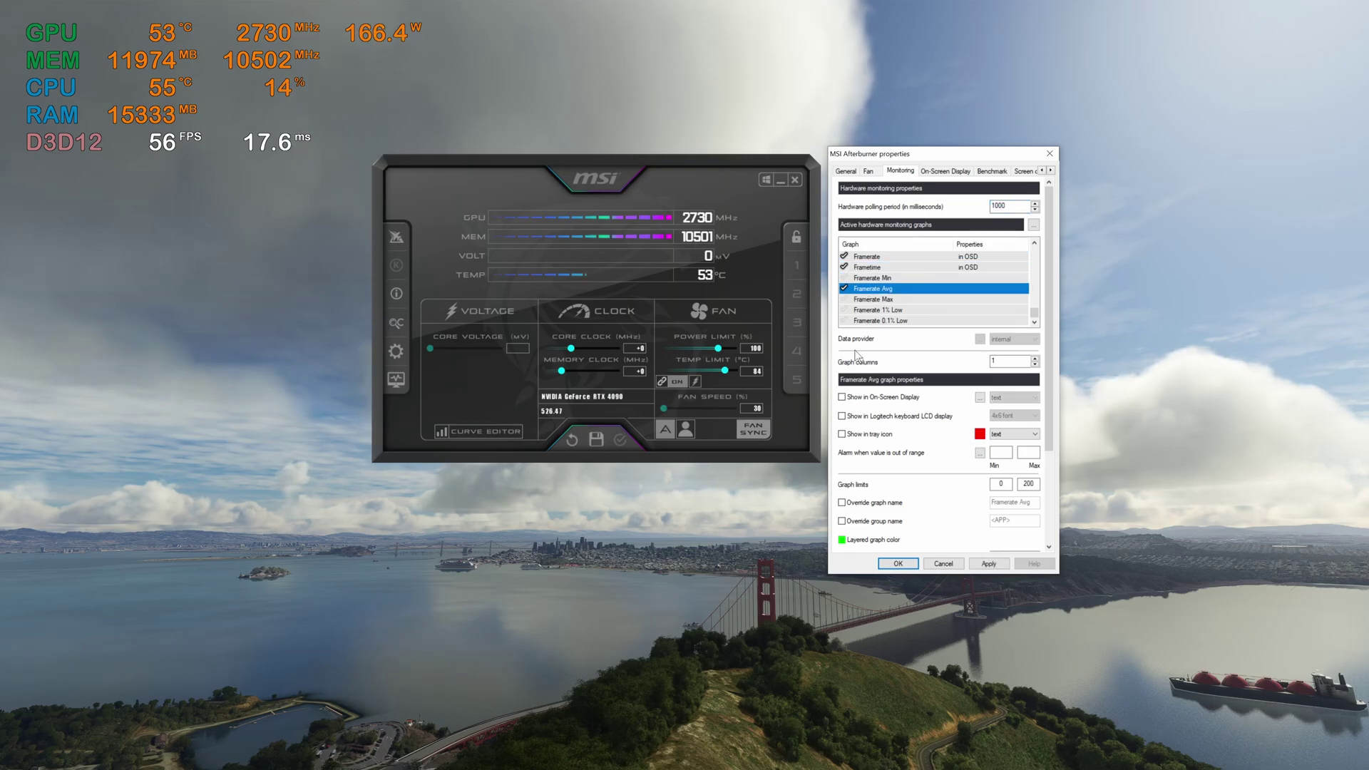
{"action": "left_click", "coordinate": [842, 397]}
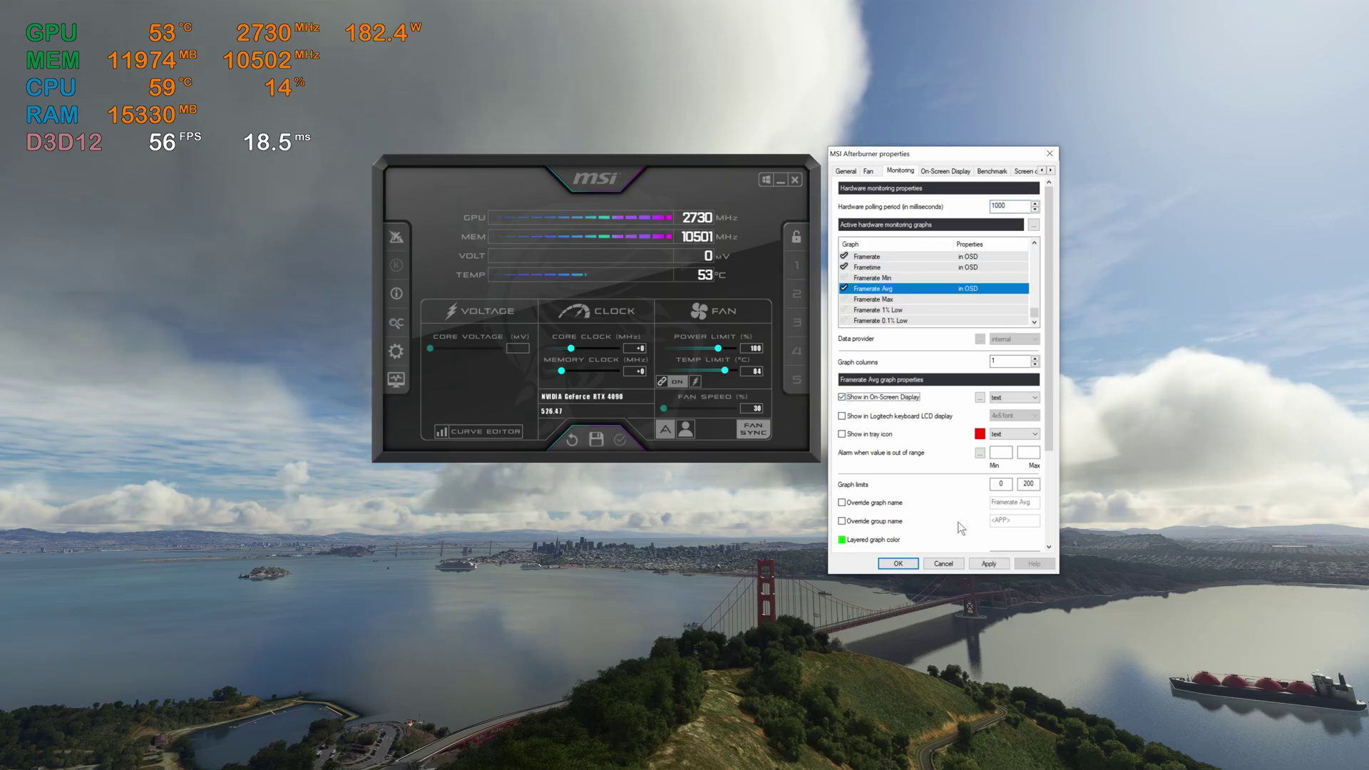
{"action": "left_click", "coordinate": [989, 564]}
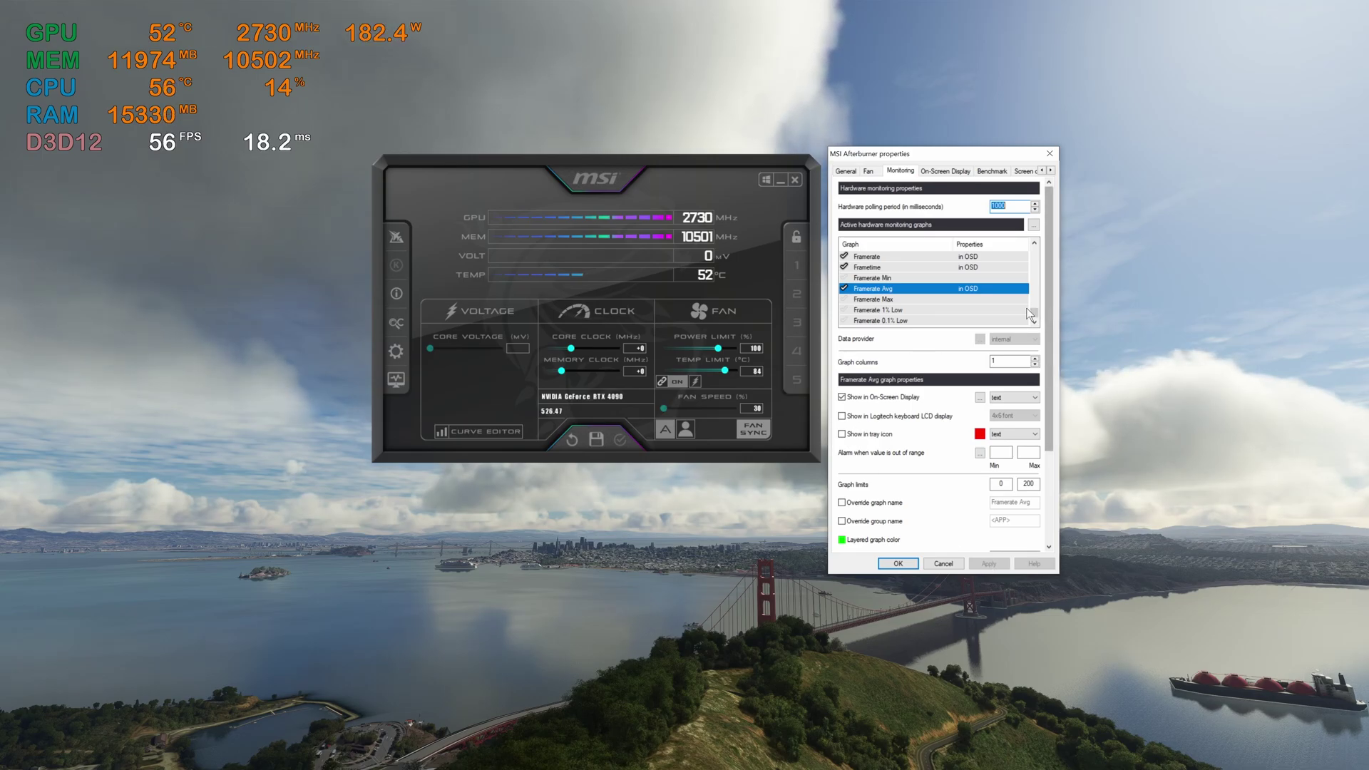
Assign CTRL + SHIFT + F1 as the Toggle On-Screen Display hotkey, then move to the Benchmark settings.
{"action": "left_click", "coordinate": [955, 171]}
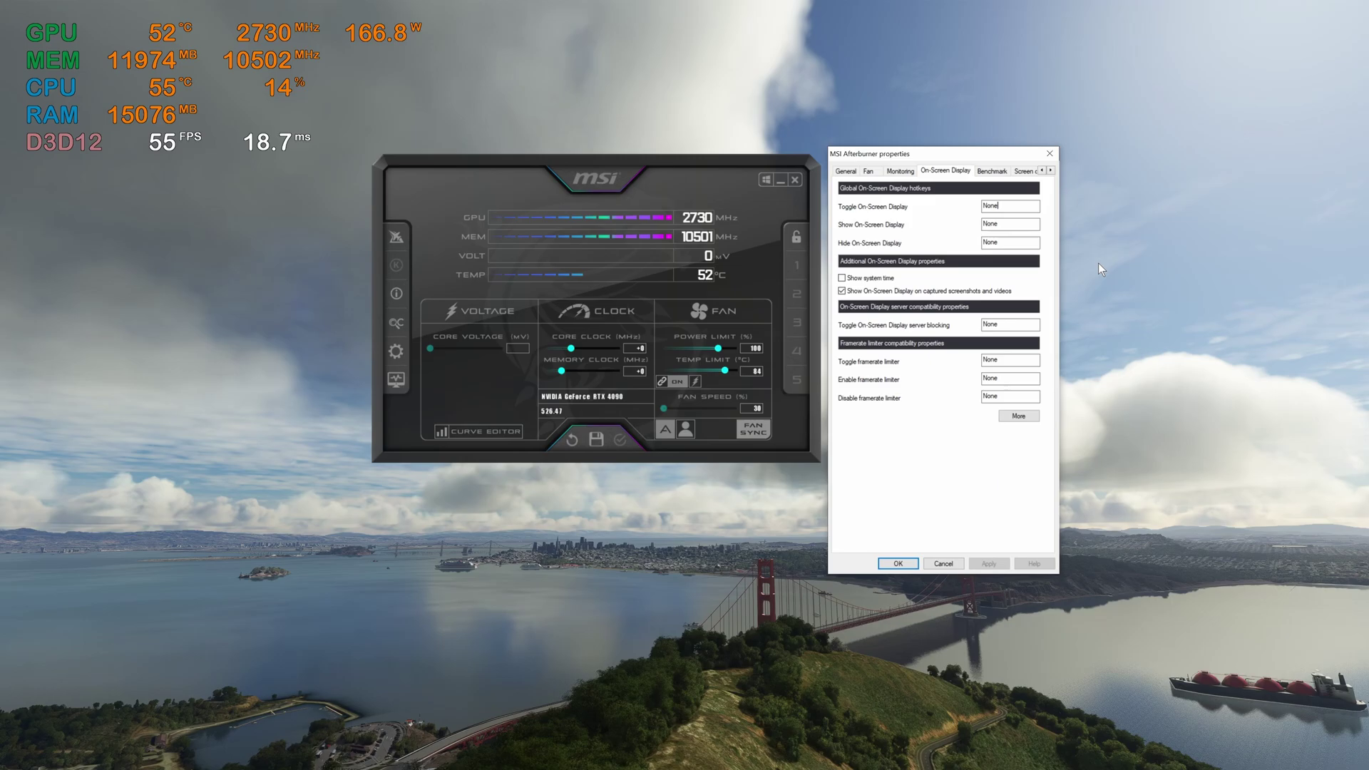
{"action": "key", "text": "BackSpace"}
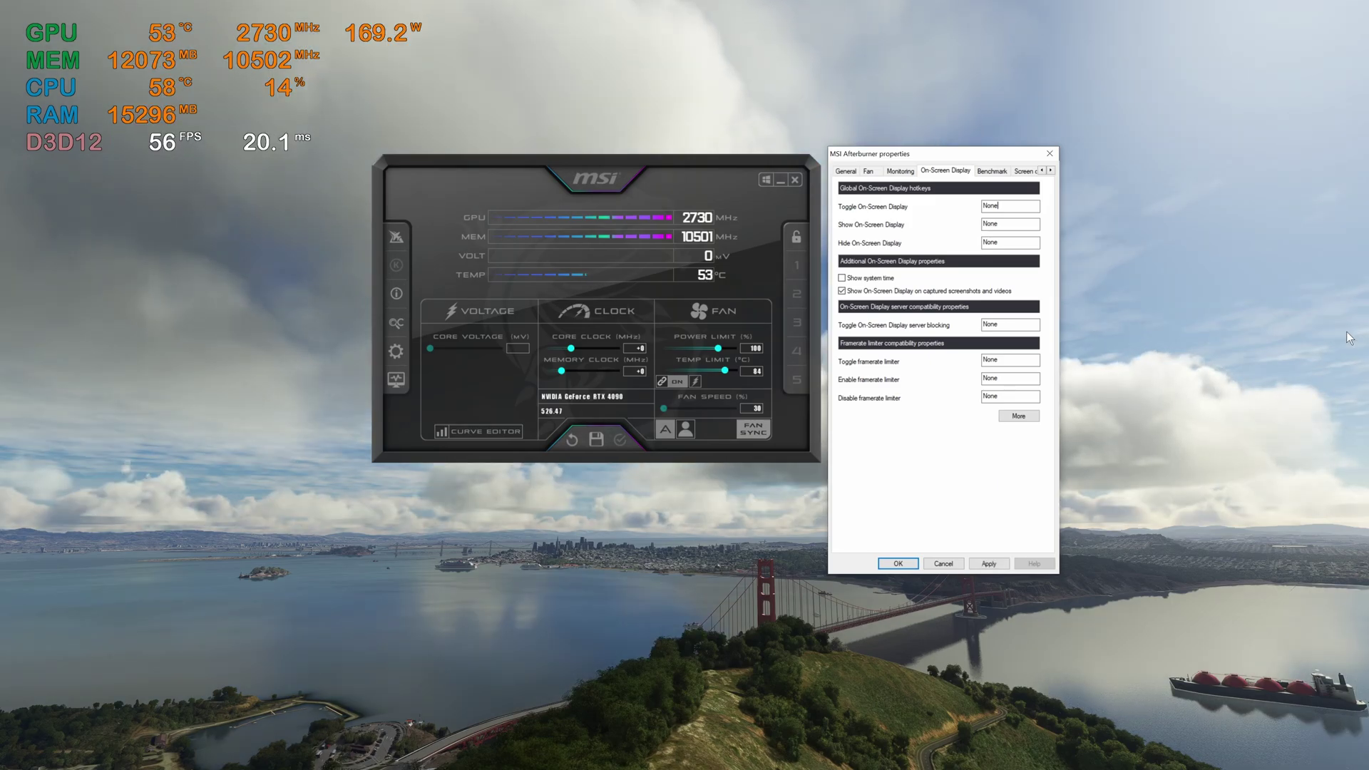
{"action": "key", "text": "ctrl+shift"}
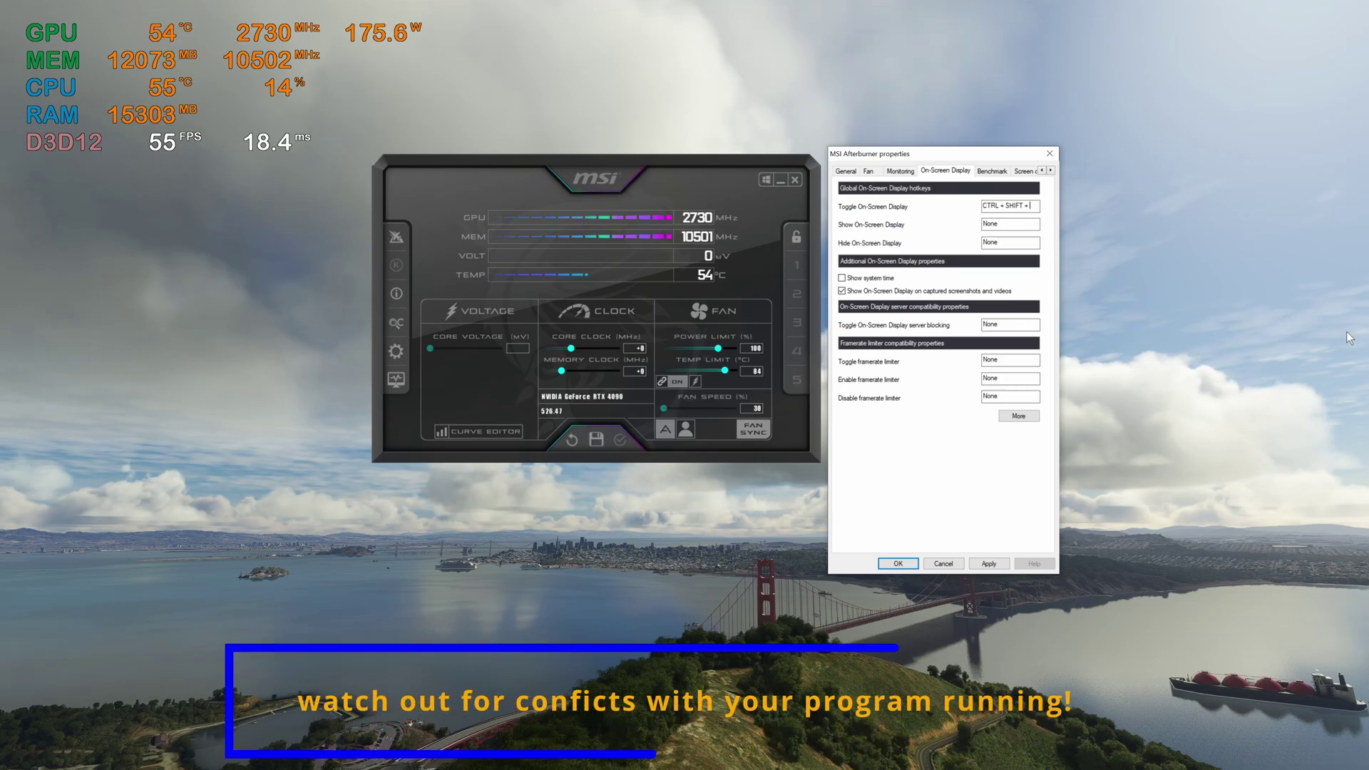
{"action": "key", "text": "ctrl+shift+F1"}
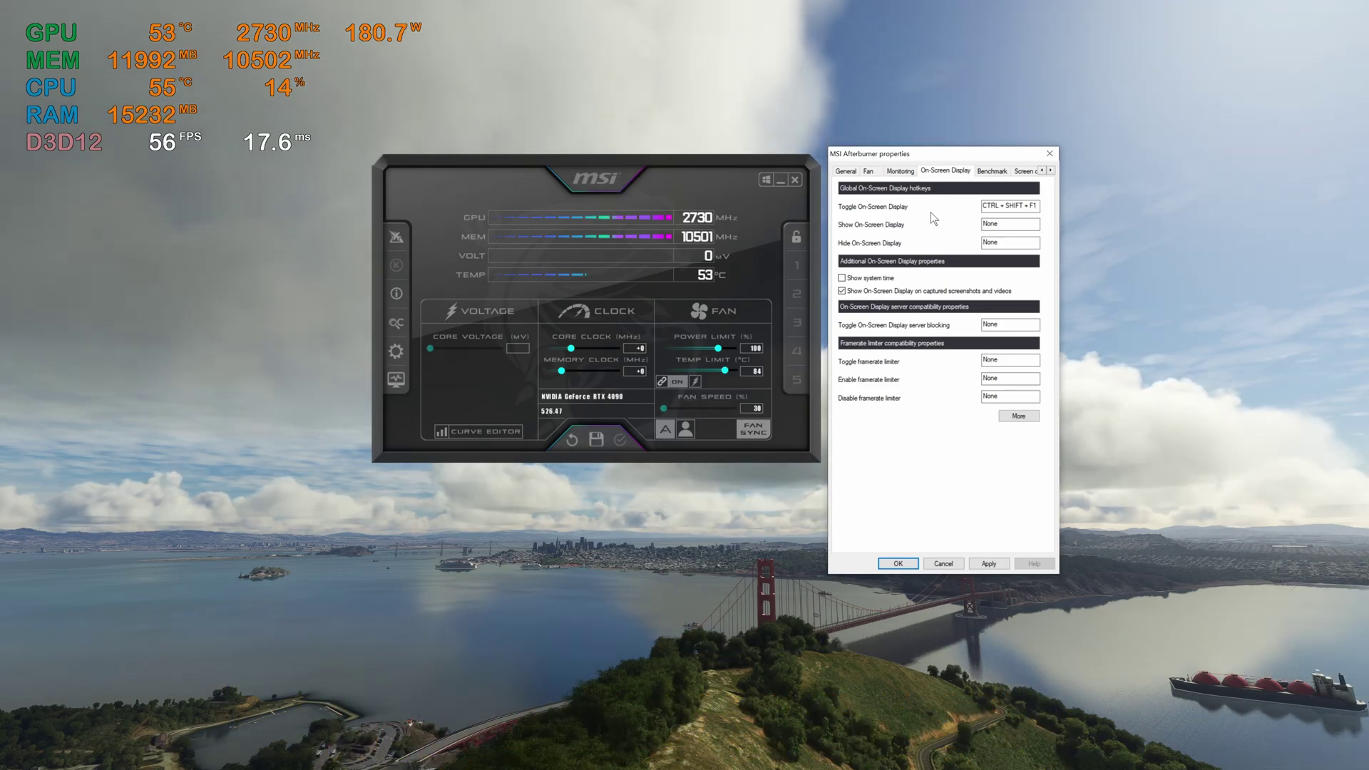
{"action": "left_click", "coordinate": [991, 172]}
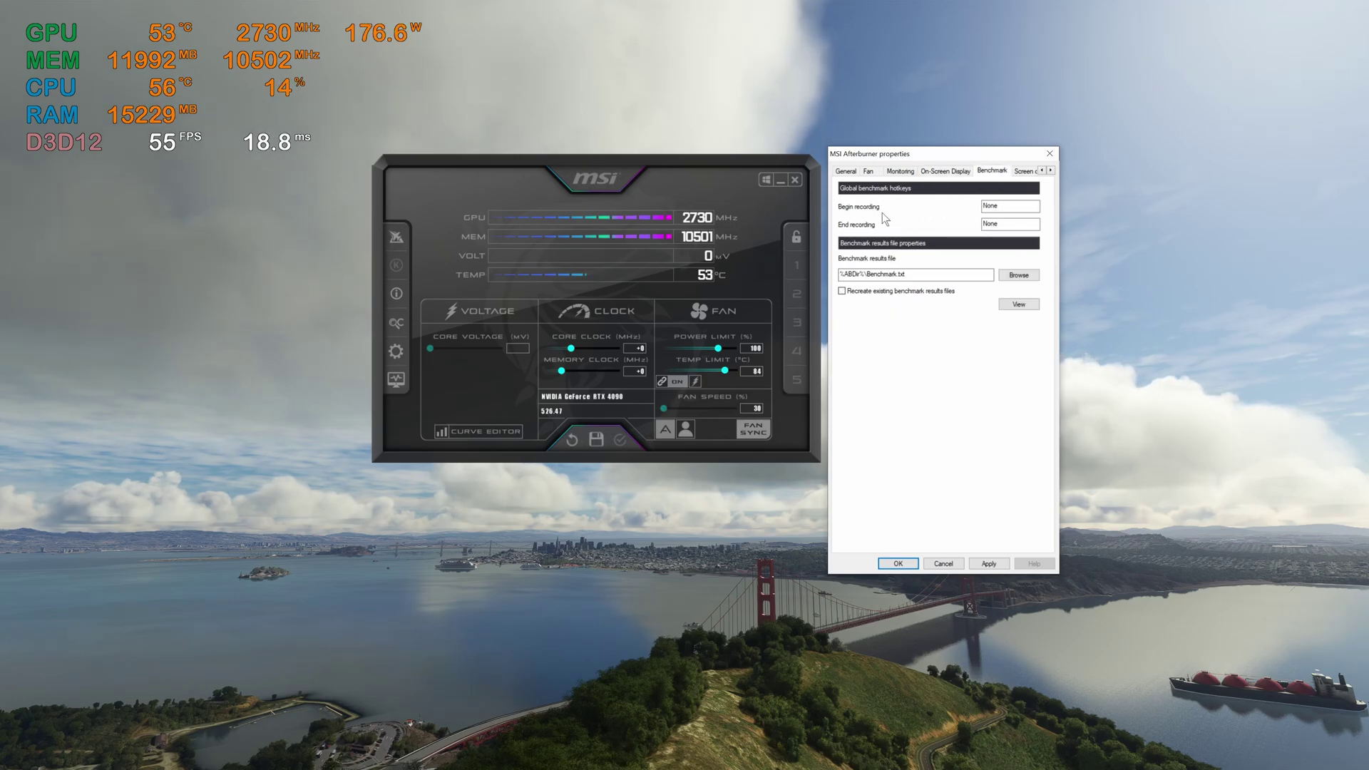
Set Begin recording to CTRL + SHIFT + F2 and End recording to CTRL + SHIFT + F3.
{"action": "left_click", "coordinate": [1017, 207]}
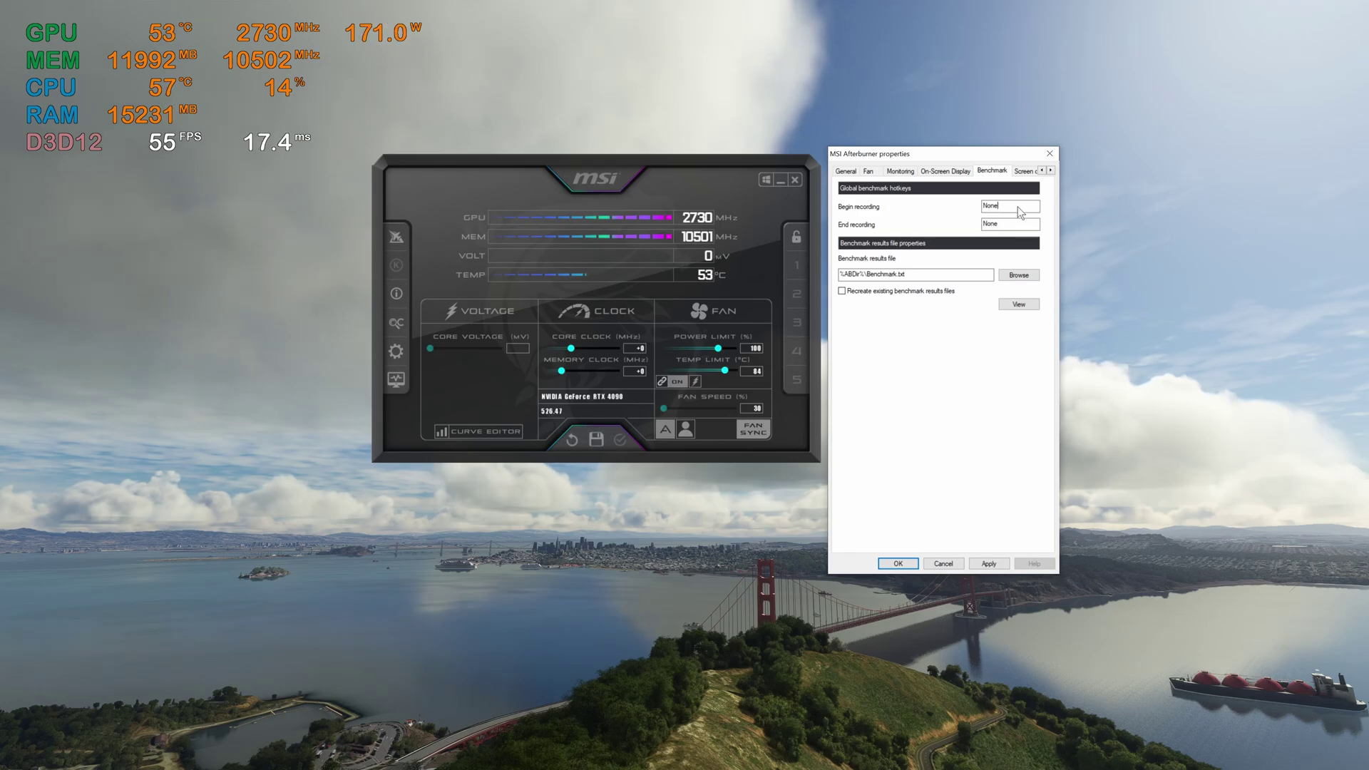
{"action": "key", "text": "ctrl+shift"}
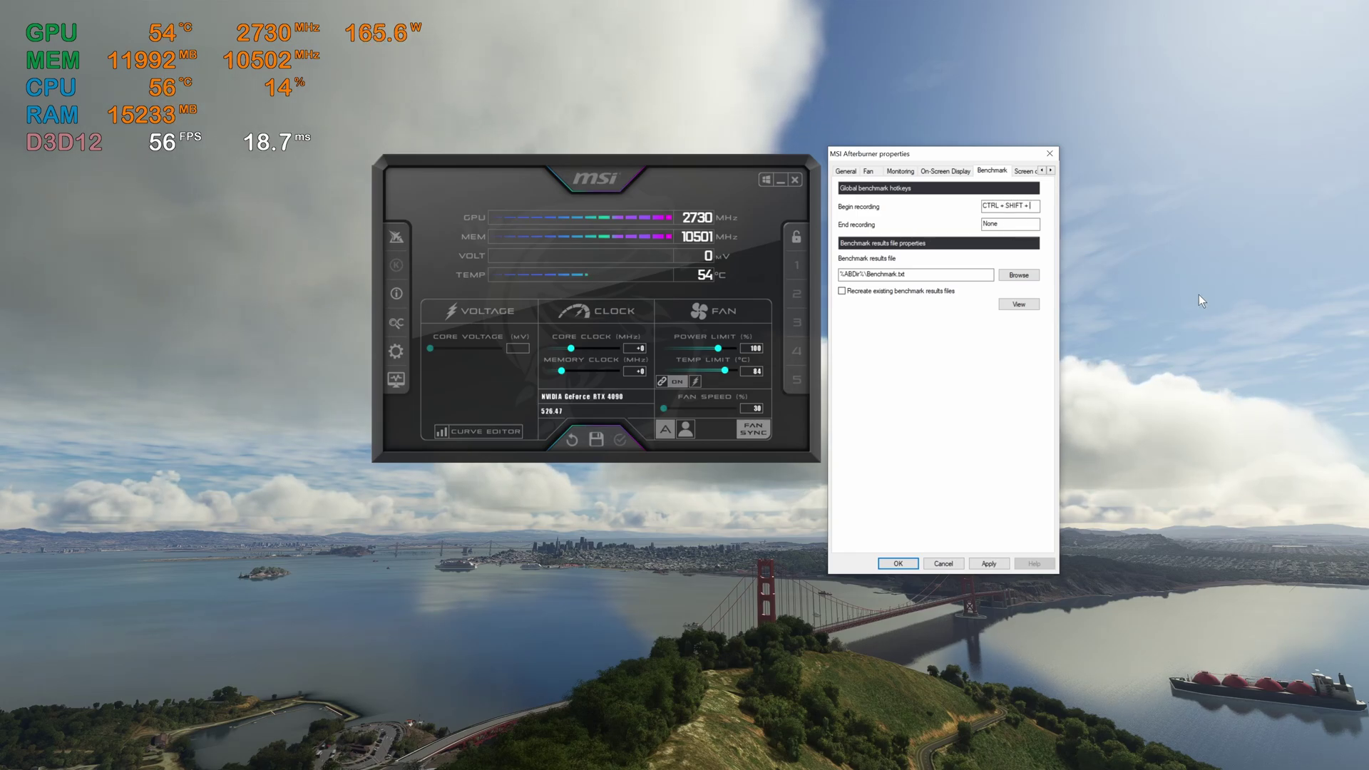
{"action": "key", "text": "ctrl+shift+F2"}
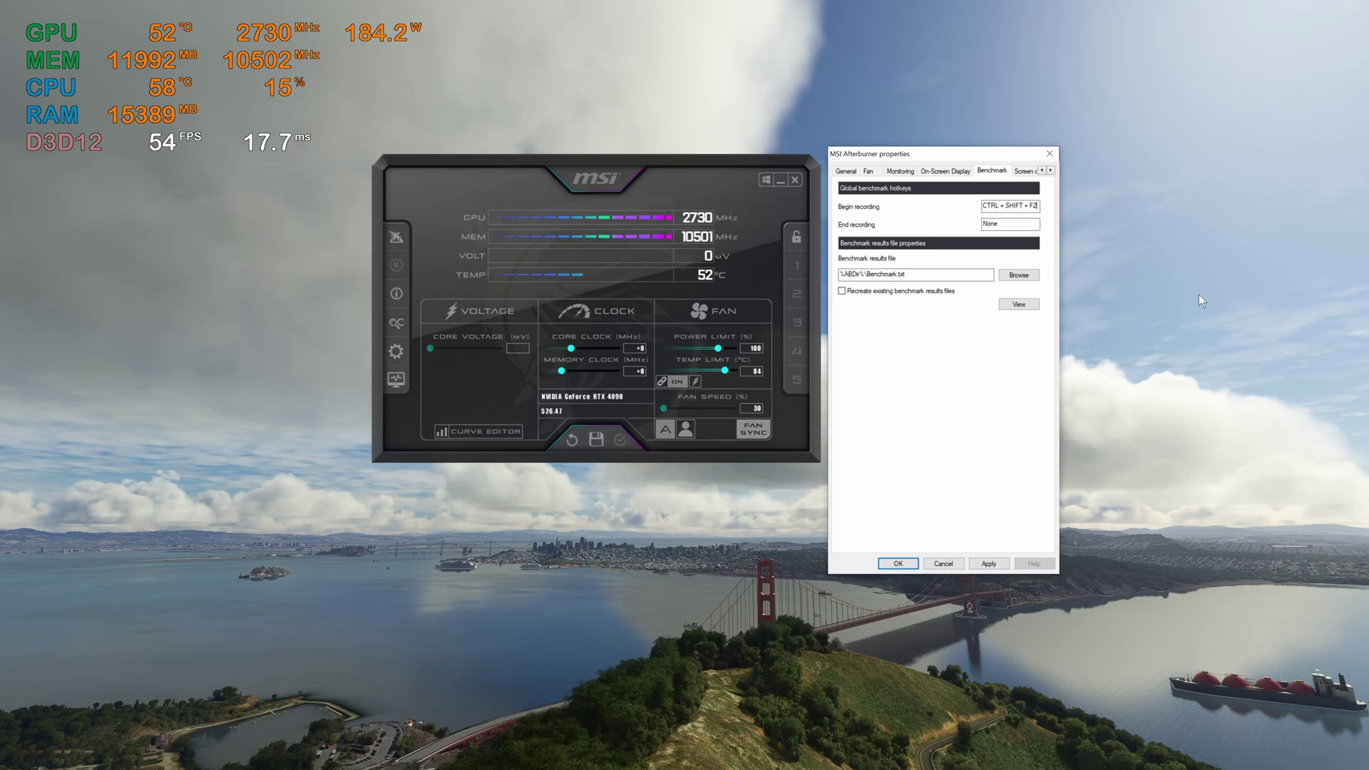
{"action": "left_click", "coordinate": [1007, 223]}
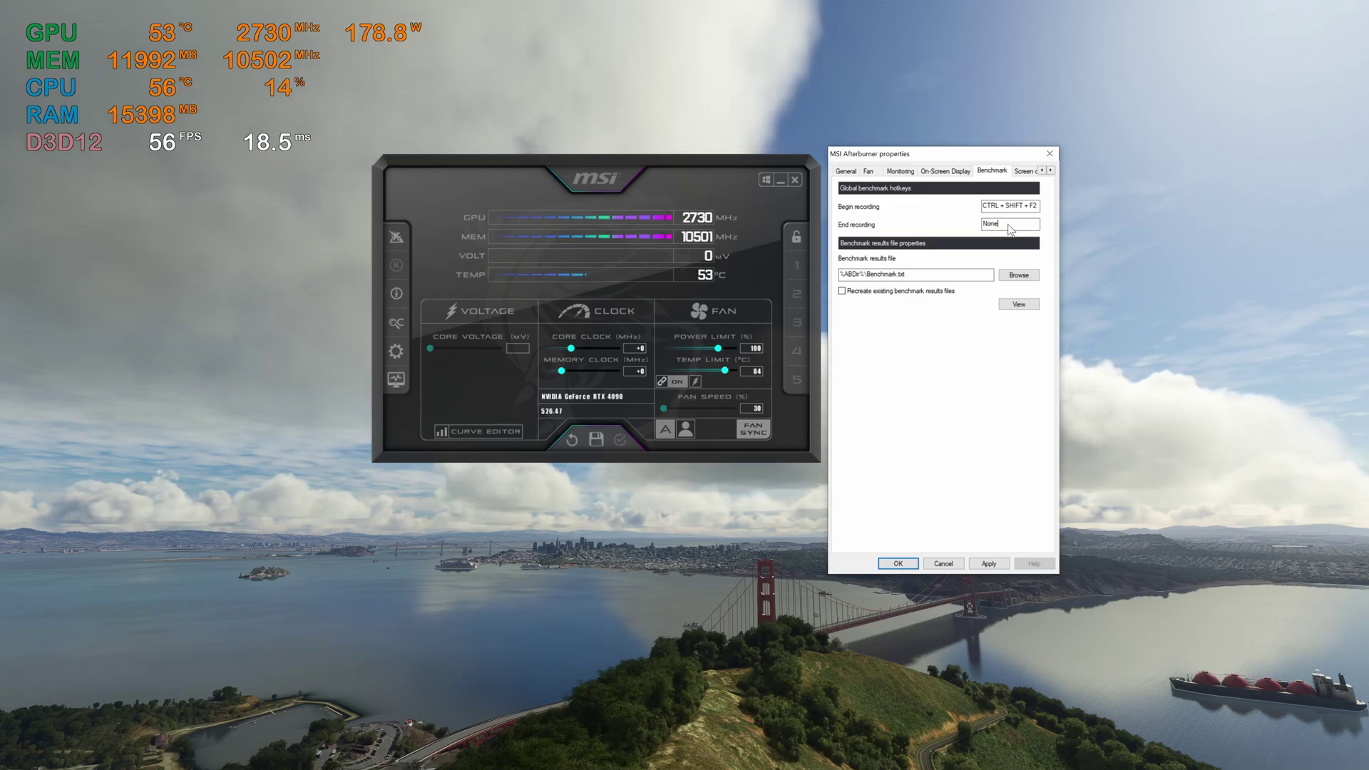
{"action": "key", "text": "ctrl+shift"}
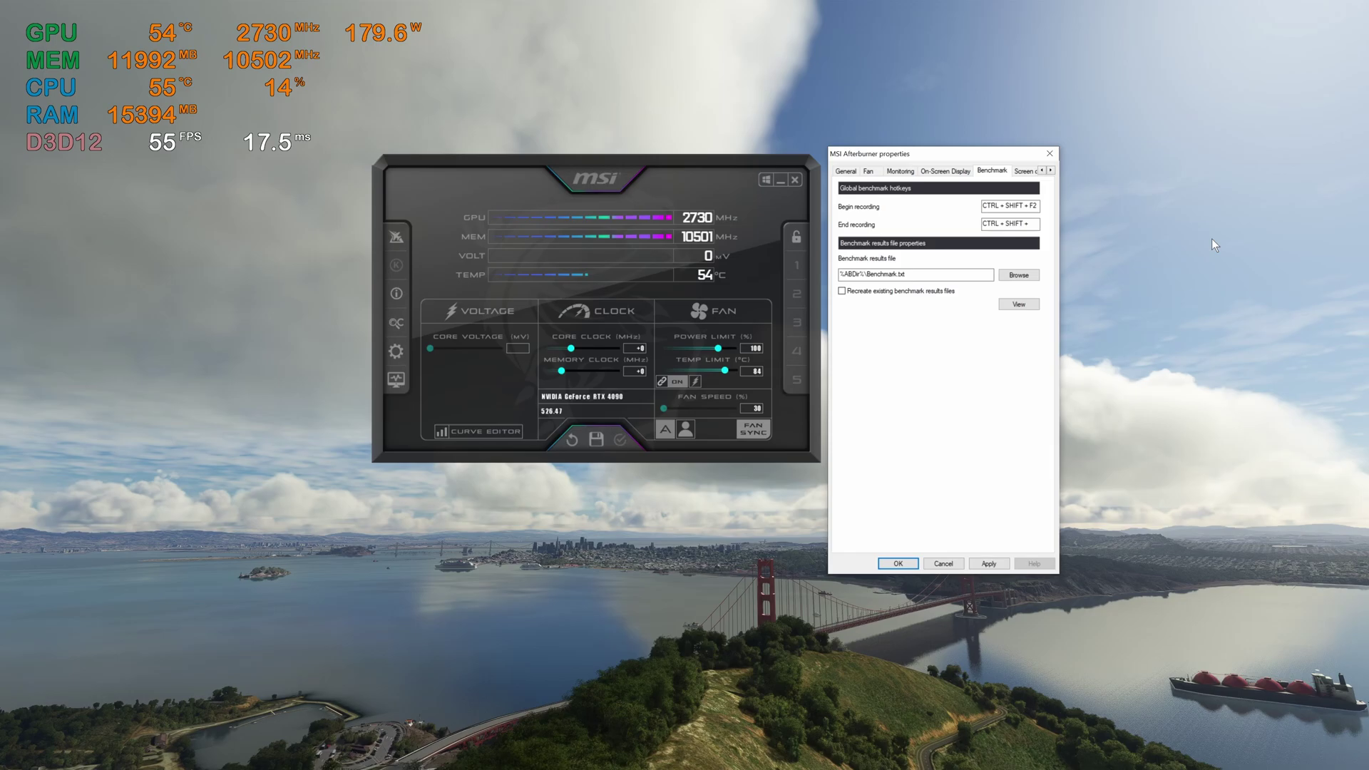
{"action": "key", "text": "ctrl+shift+F3"}
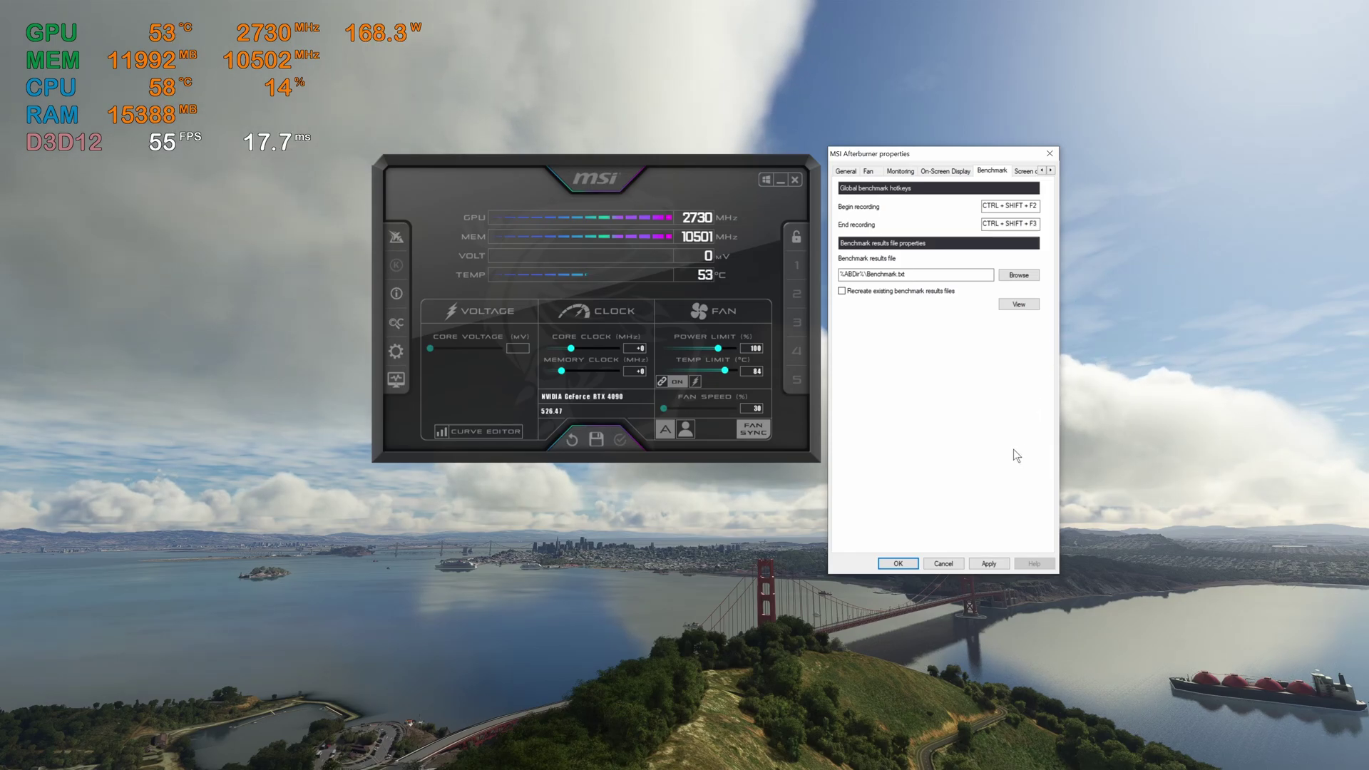
Apply the new benchmark recording hotkeys.
{"action": "left_click", "coordinate": [988, 564]}
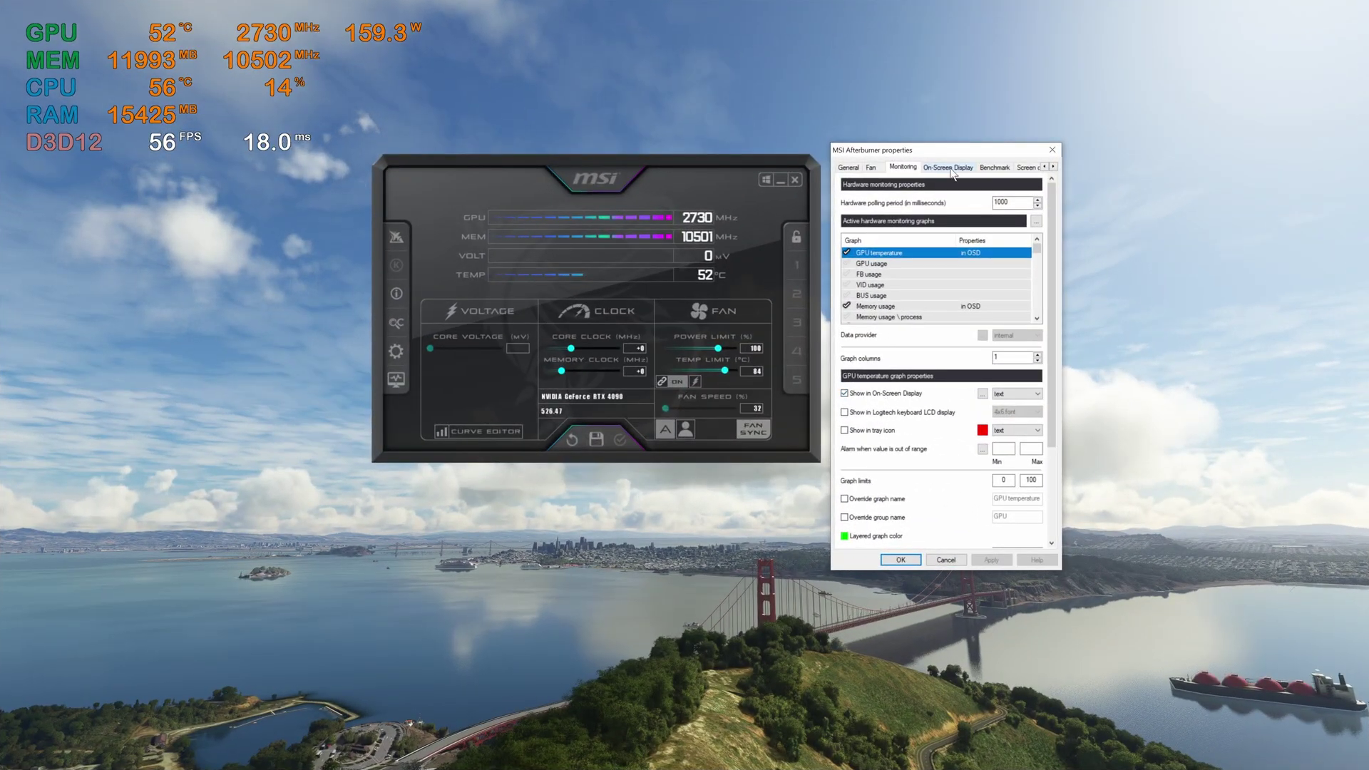
Check the overlay toggle hotkey and the benchmark recording hotkeys.
{"action": "left_click", "coordinate": [950, 167]}
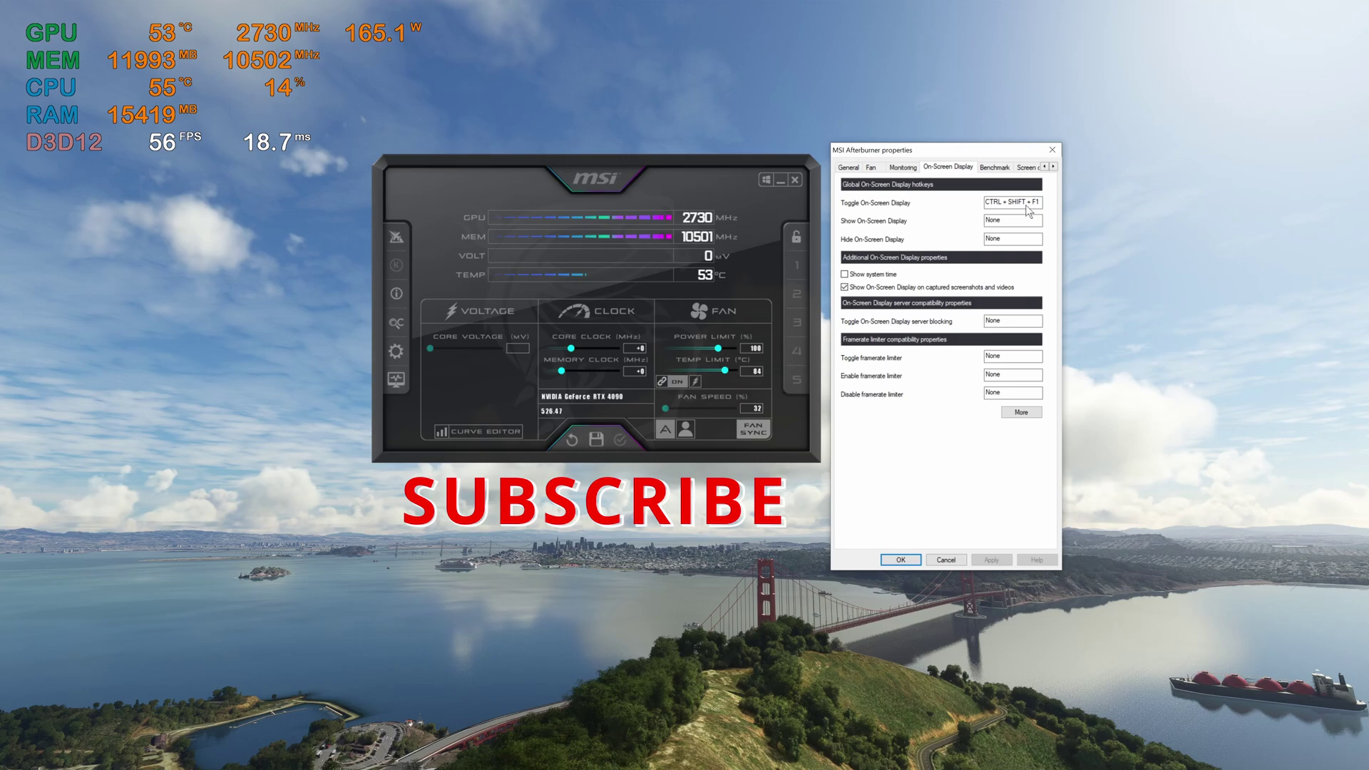
{"action": "left_click", "coordinate": [989, 168]}
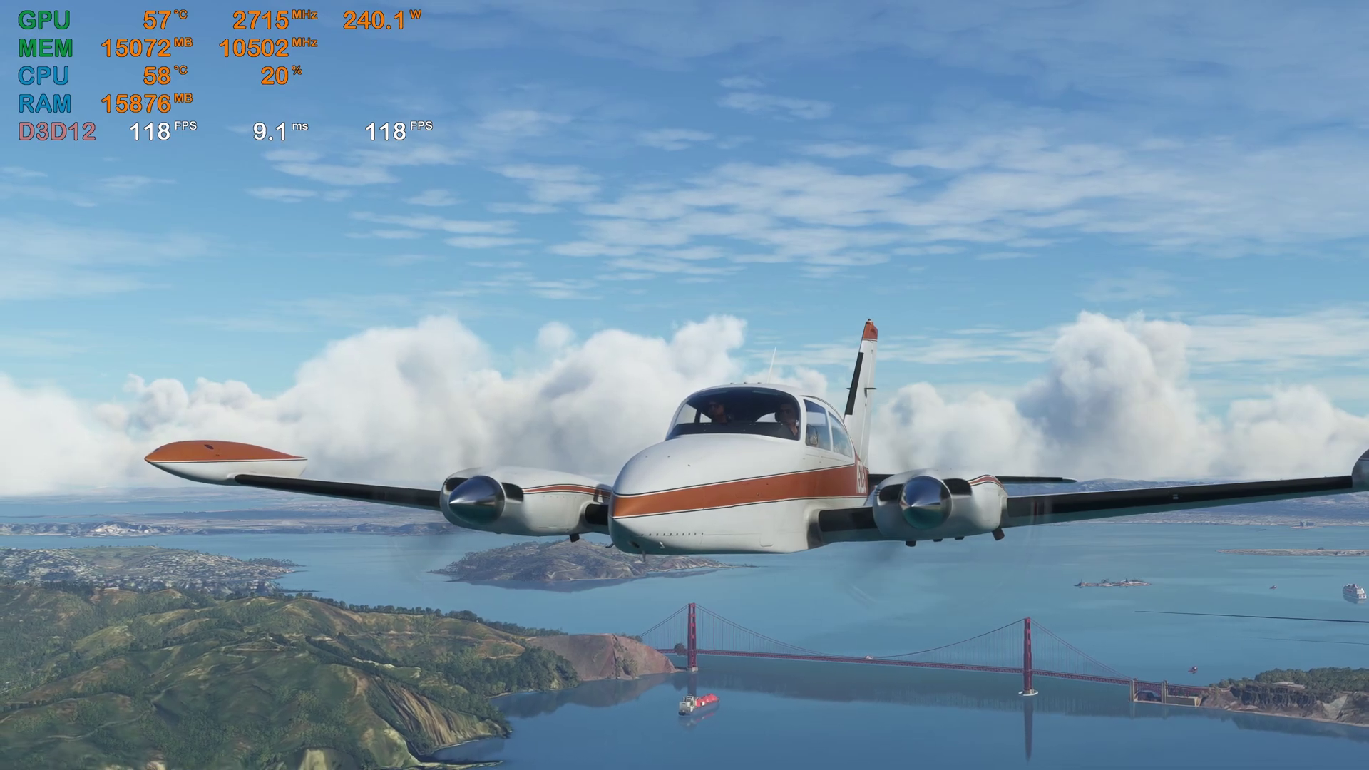
Pull the chase camera farther back while flying over the Golden Gate.
{"action": "scroll", "coordinate": [1005, 214], "scroll_direction": "down", "scroll_amount": 5}
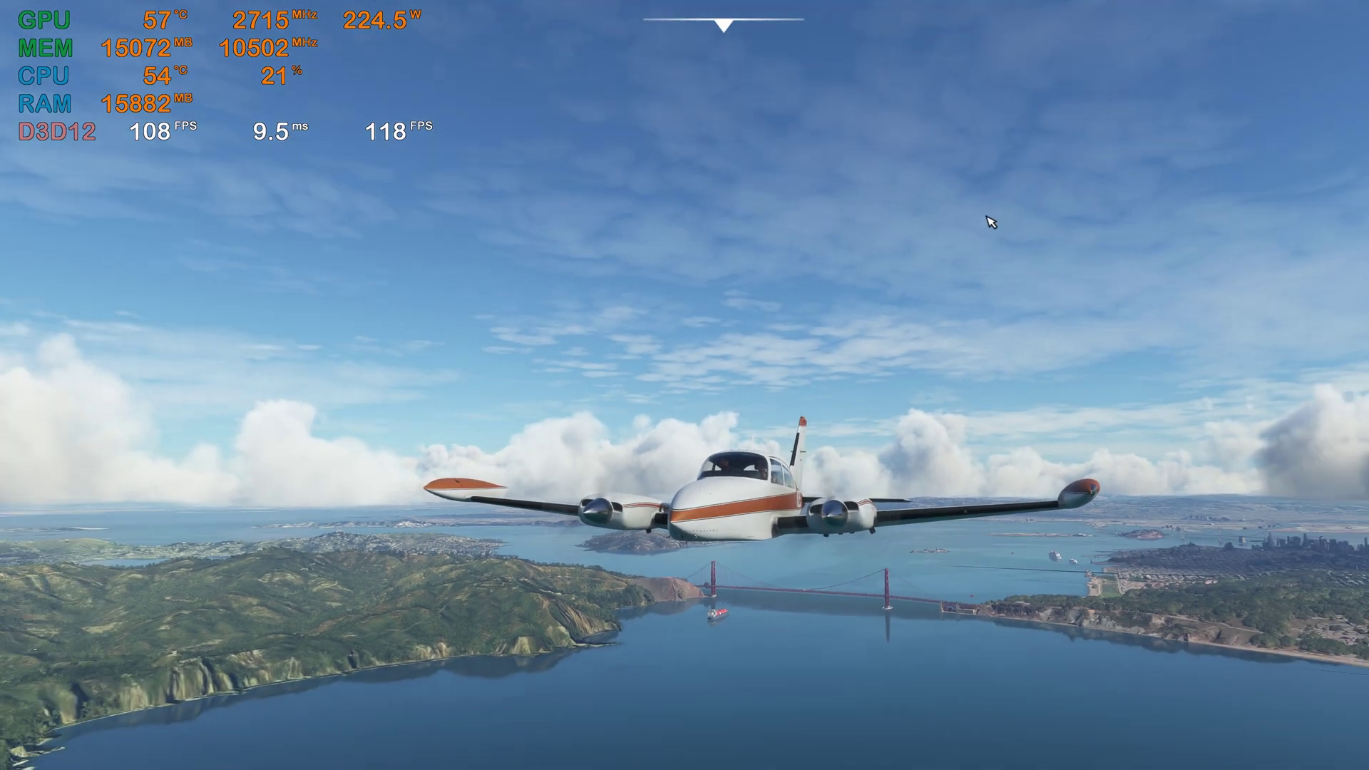